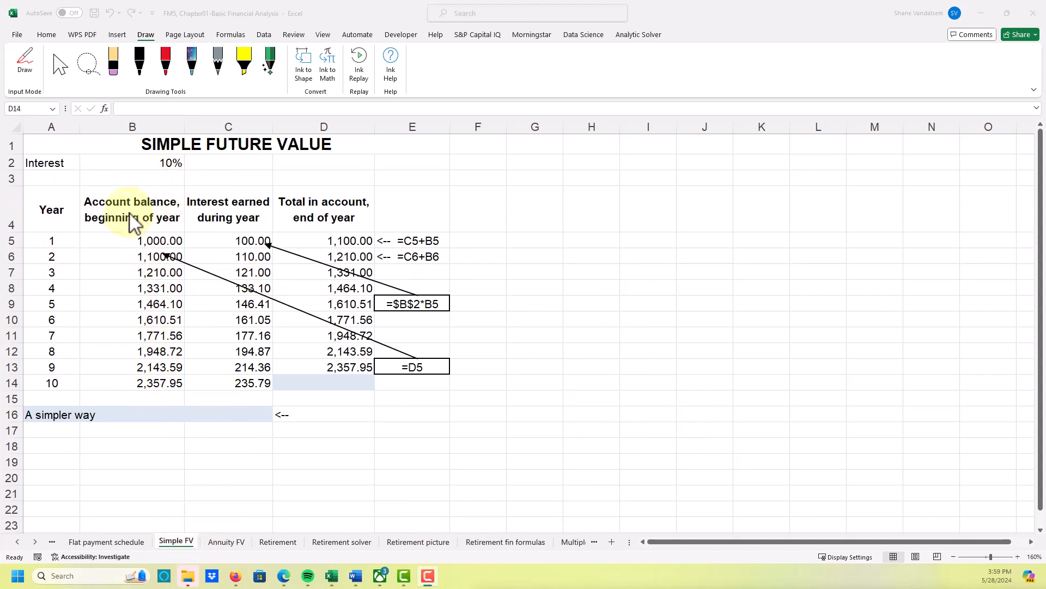
# - Examine how the beginning balance, interest earned and year-end total are calculated for years 1 and 2
pyautogui.click(158, 245)
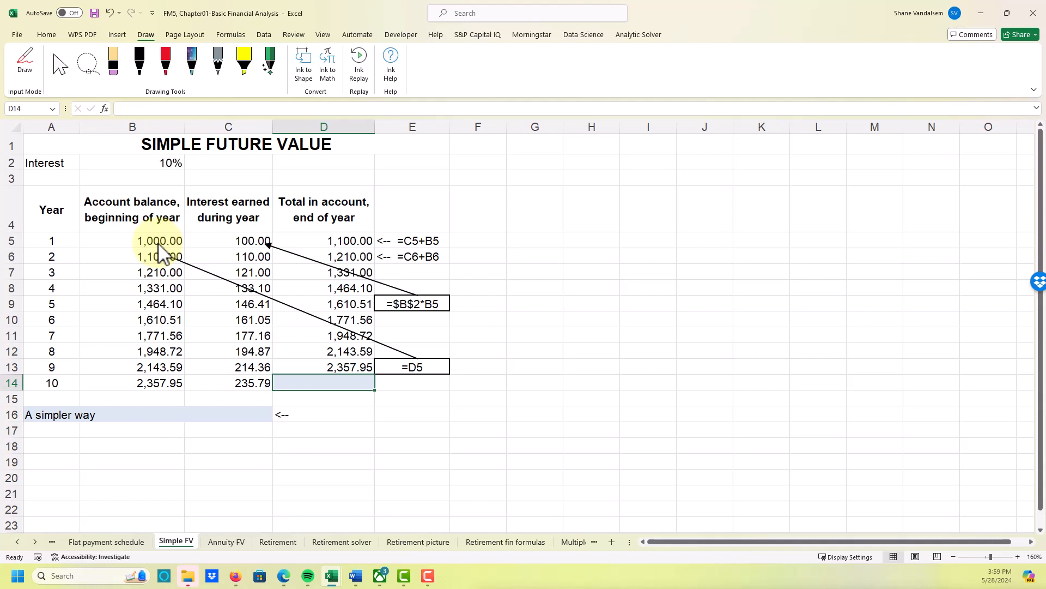
pyautogui.click(215, 240)
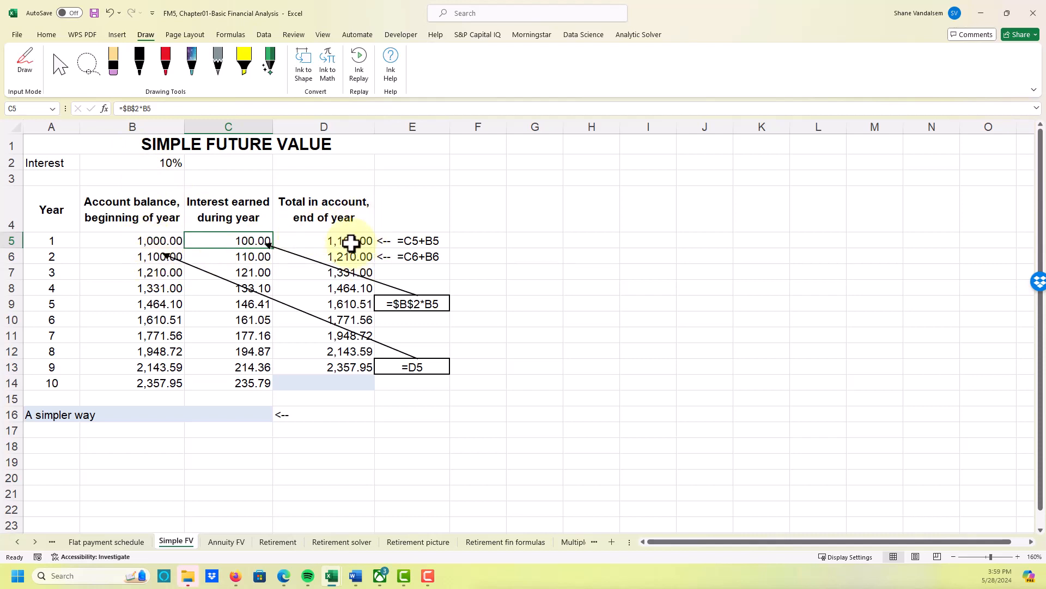
pyautogui.click(156, 259)
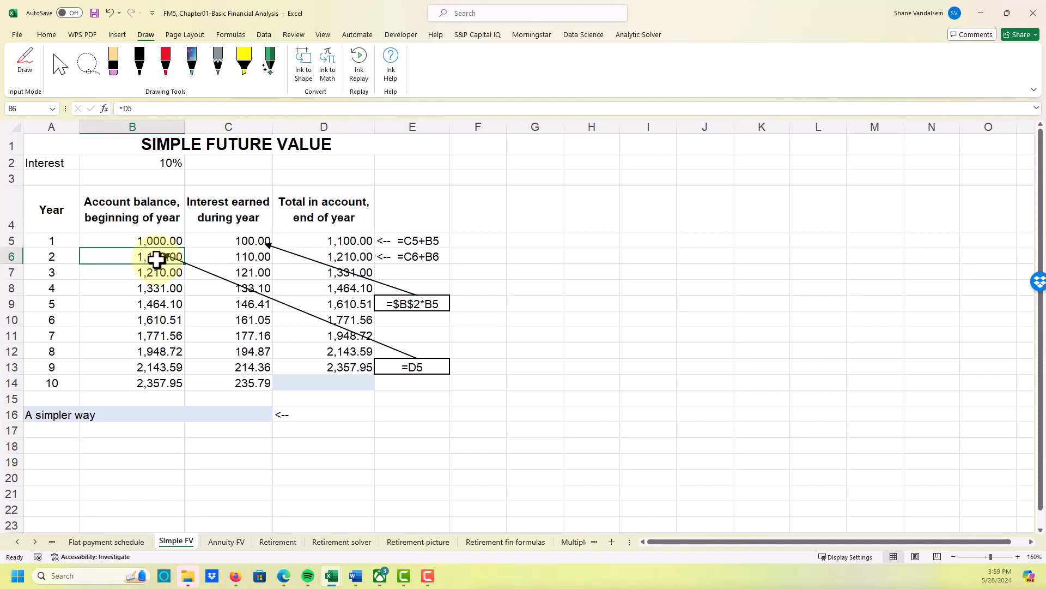
pyautogui.click(237, 255)
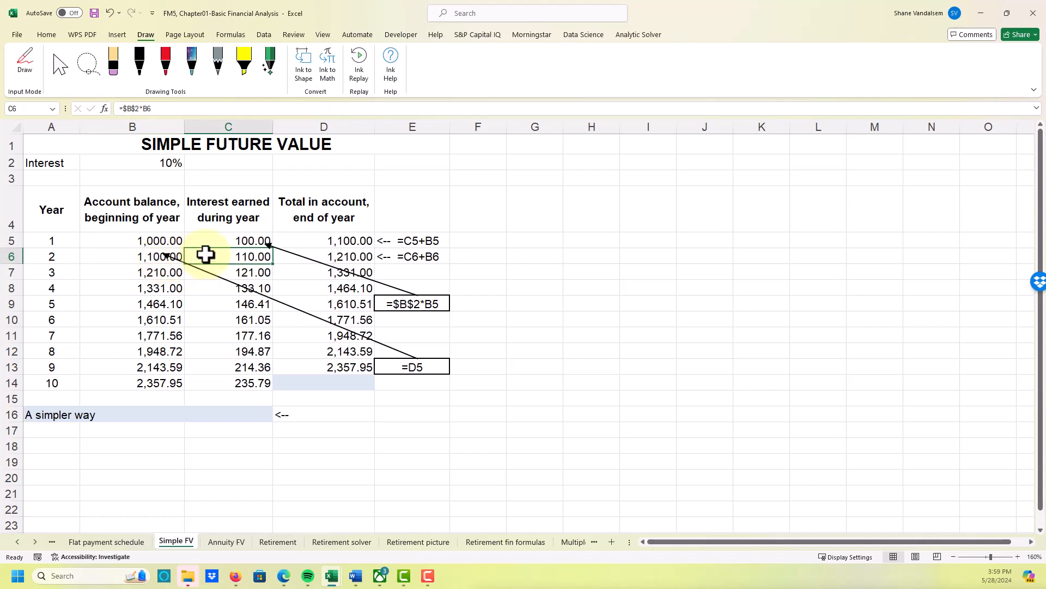
pyautogui.click(327, 256)
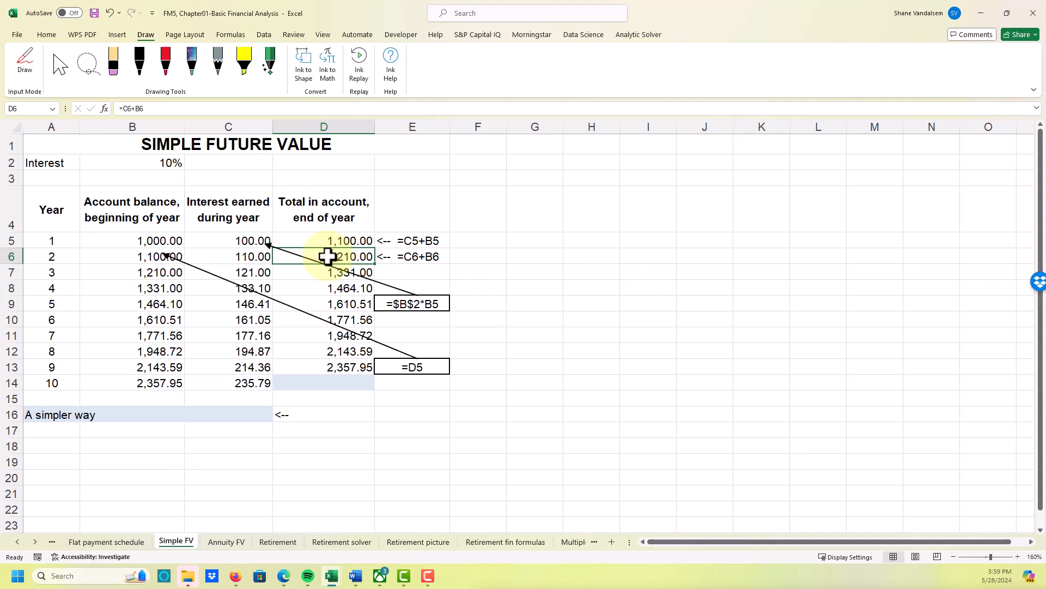
# - Calculate the year 10 end-of-year total in D14 with the formula =B14+C14
pyautogui.click(336, 387)
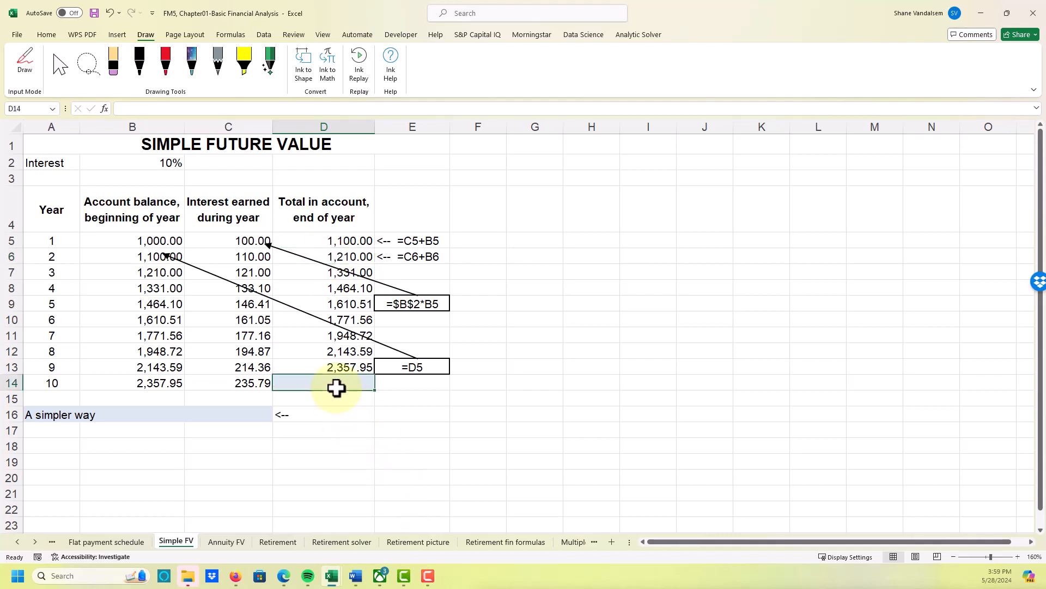
pyautogui.write('=')
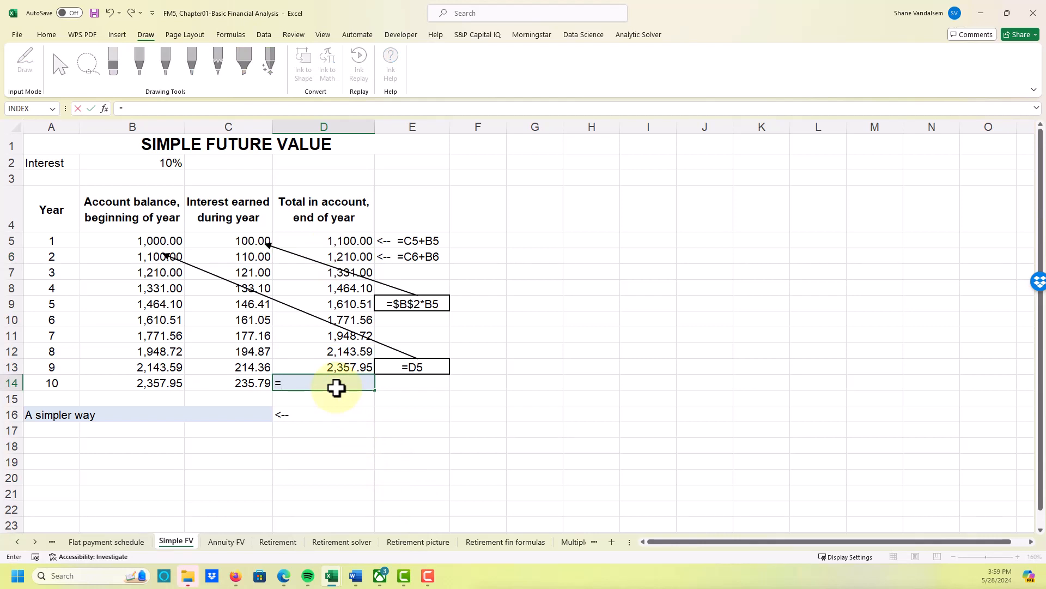
pyautogui.press('Left')
pyautogui.press('Left')
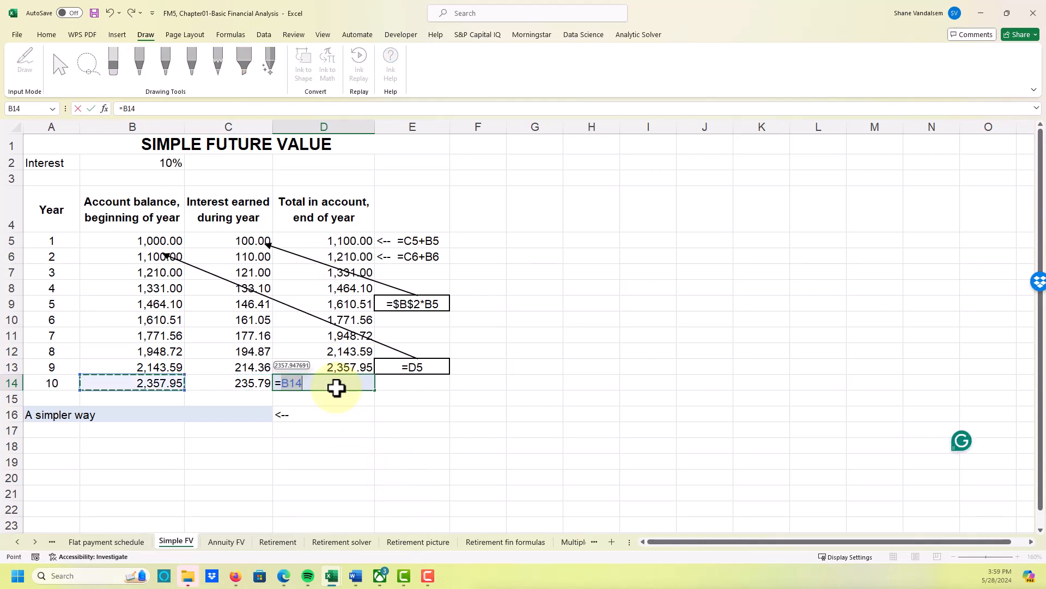
pyautogui.write('+')
pyautogui.press('Left')
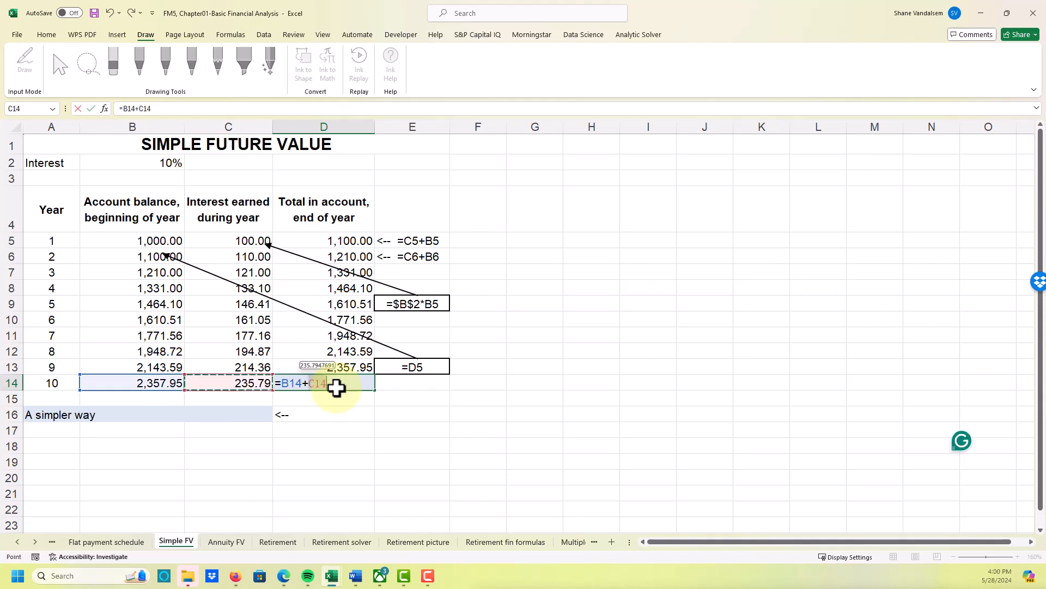
pyautogui.press('Return')
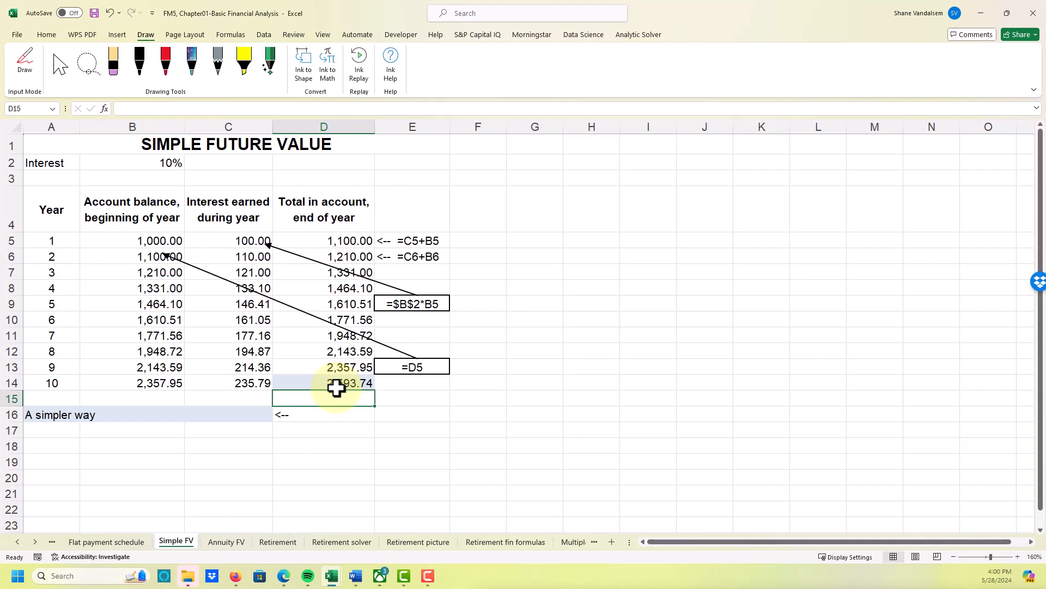
# - Calculate the future value in C16 beside "A simpler way" with =FV(B2,10,0,-1000) and compare it with the year 10 total
pyautogui.press('Down')
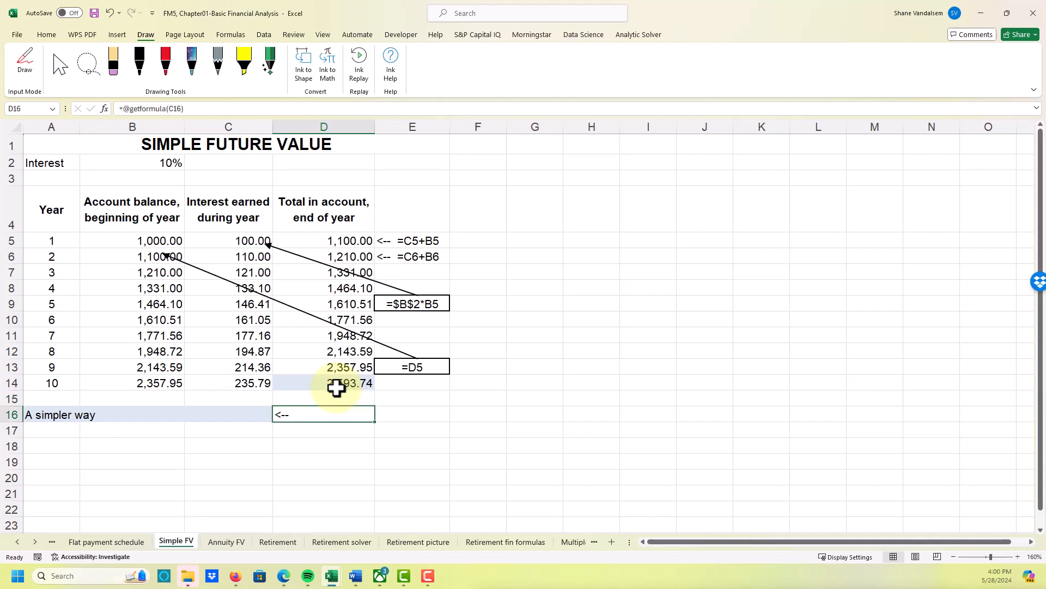
pyautogui.press('Left')
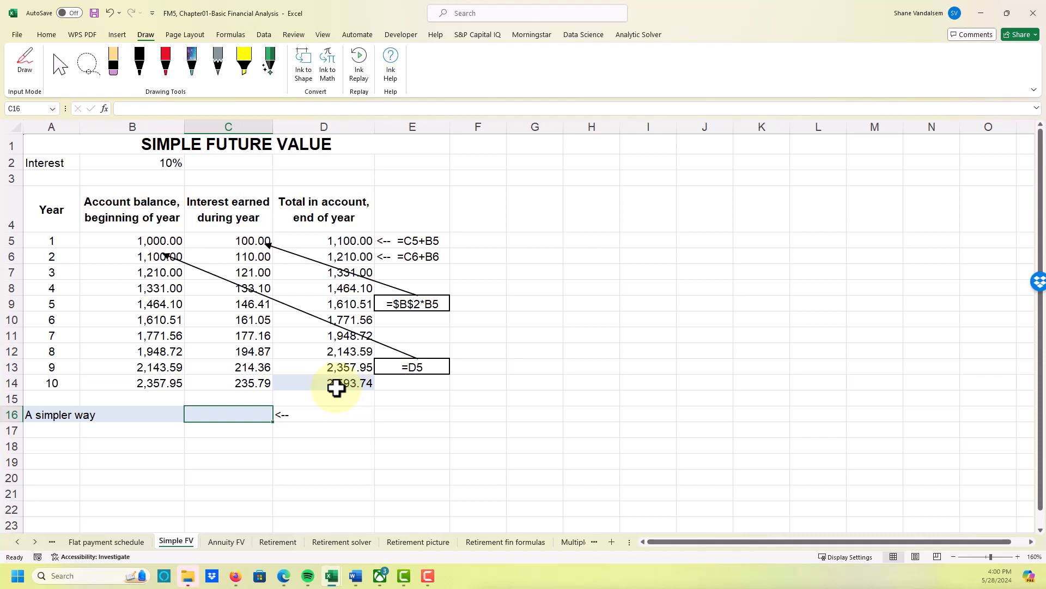
pyautogui.write('=F')
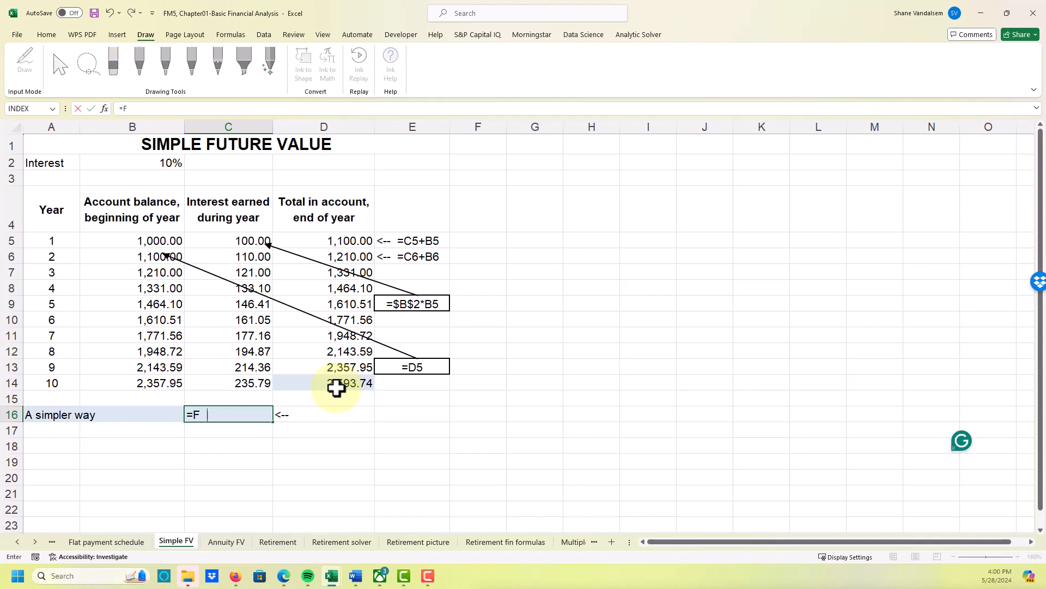
pyautogui.write('V(')
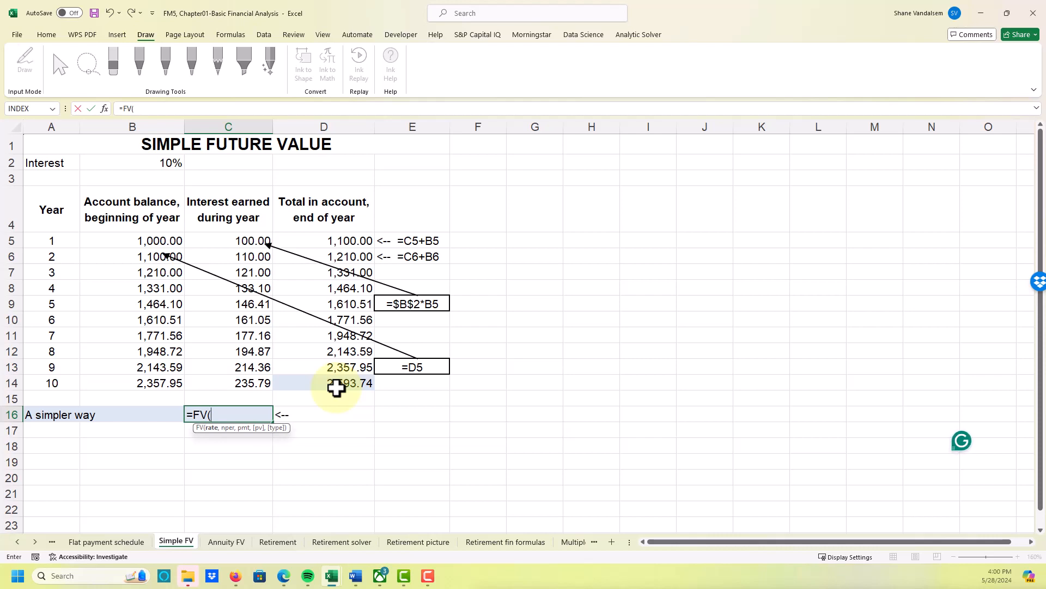
pyautogui.click(163, 163)
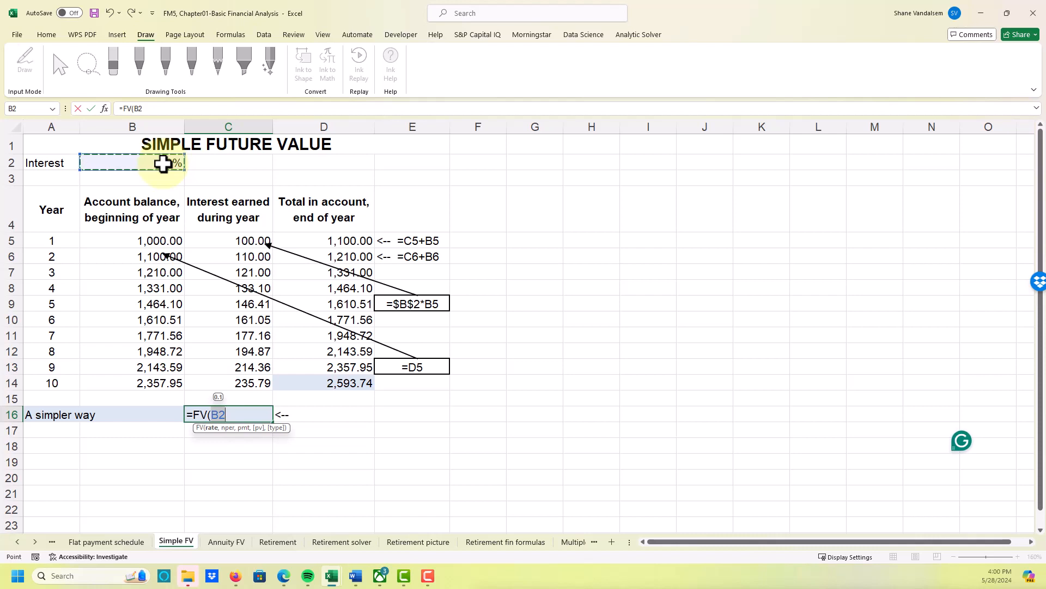
pyautogui.write(',10,0')
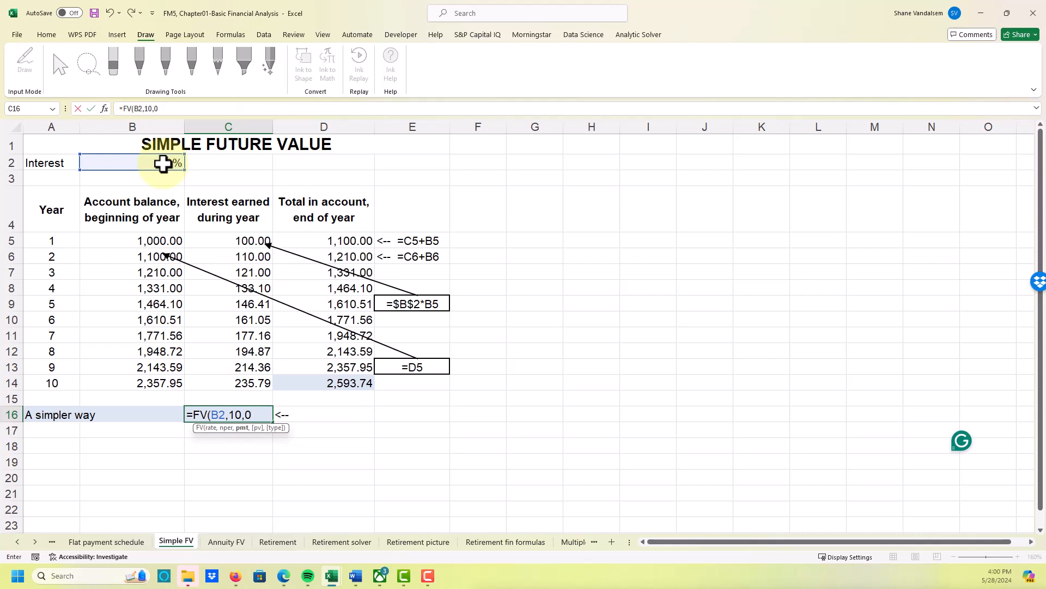
pyautogui.write(',')
pyautogui.write('-')
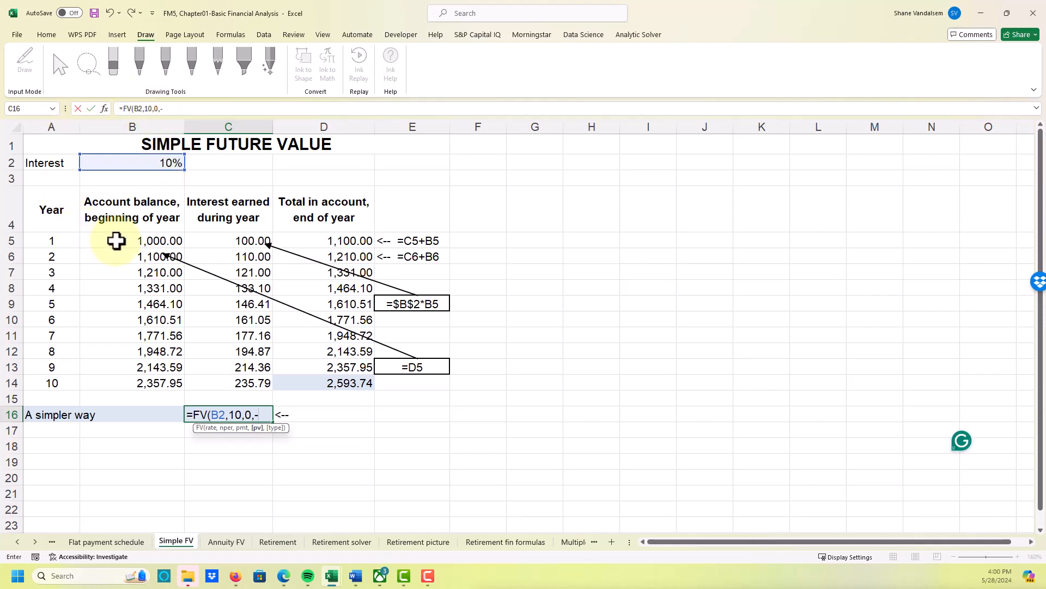
pyautogui.write('1000')
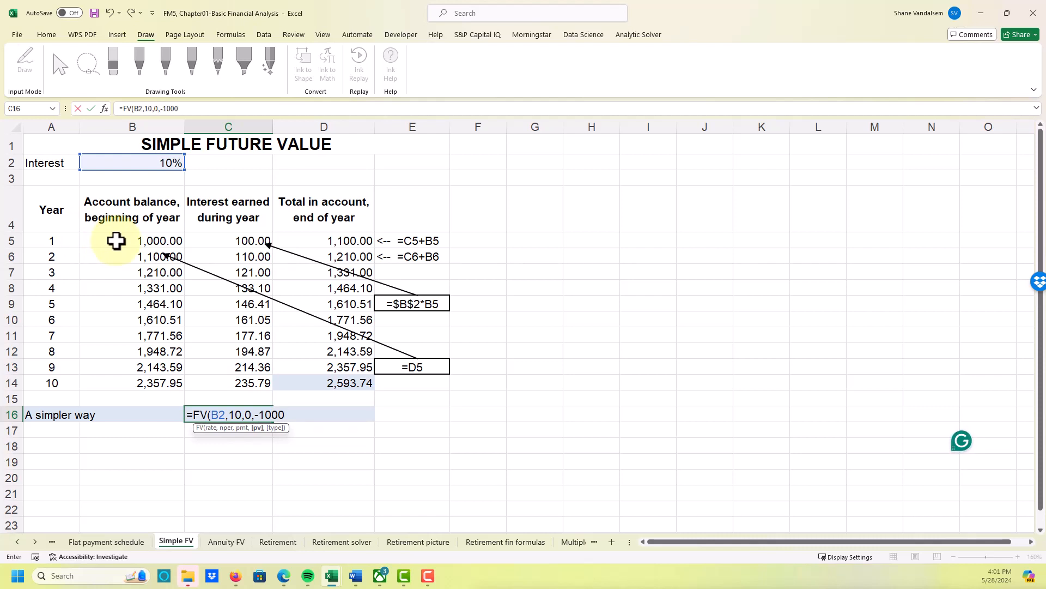
pyautogui.write(',')
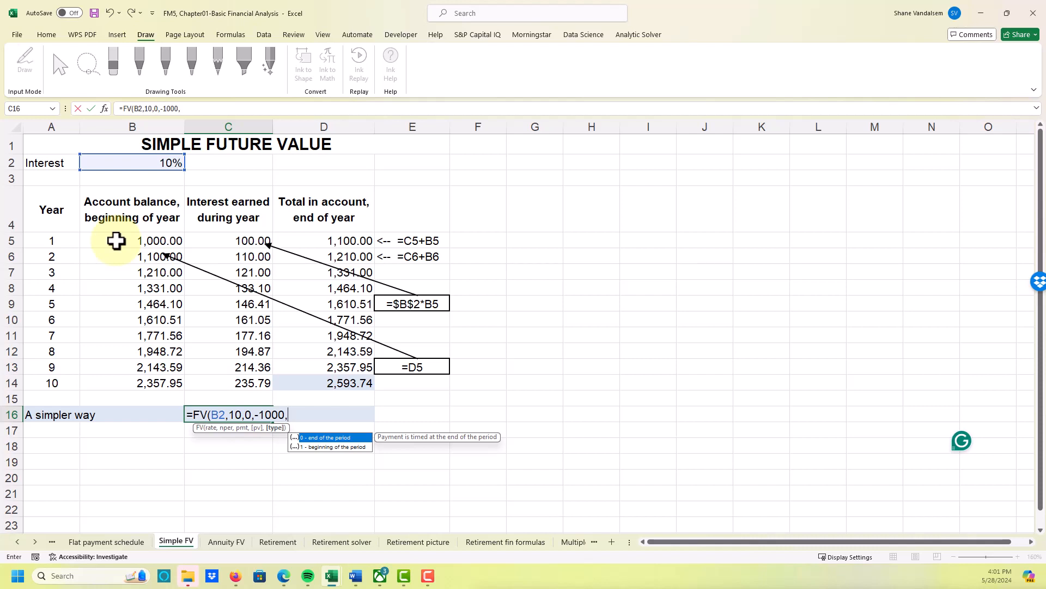
pyautogui.press('BackSpace')
pyautogui.write(')')
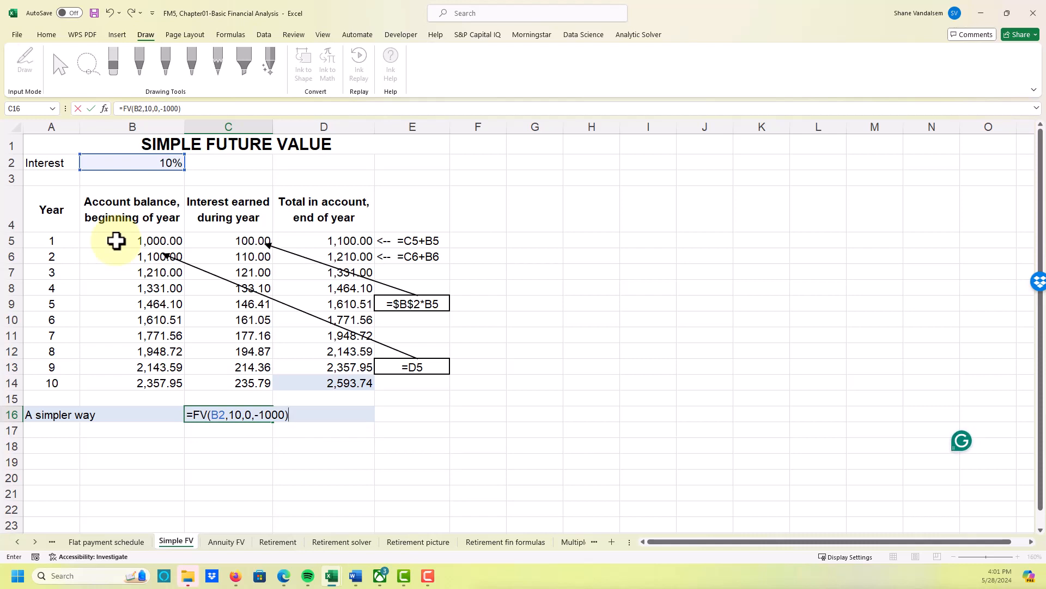
pyautogui.hotkey('ctrl', 'Return')
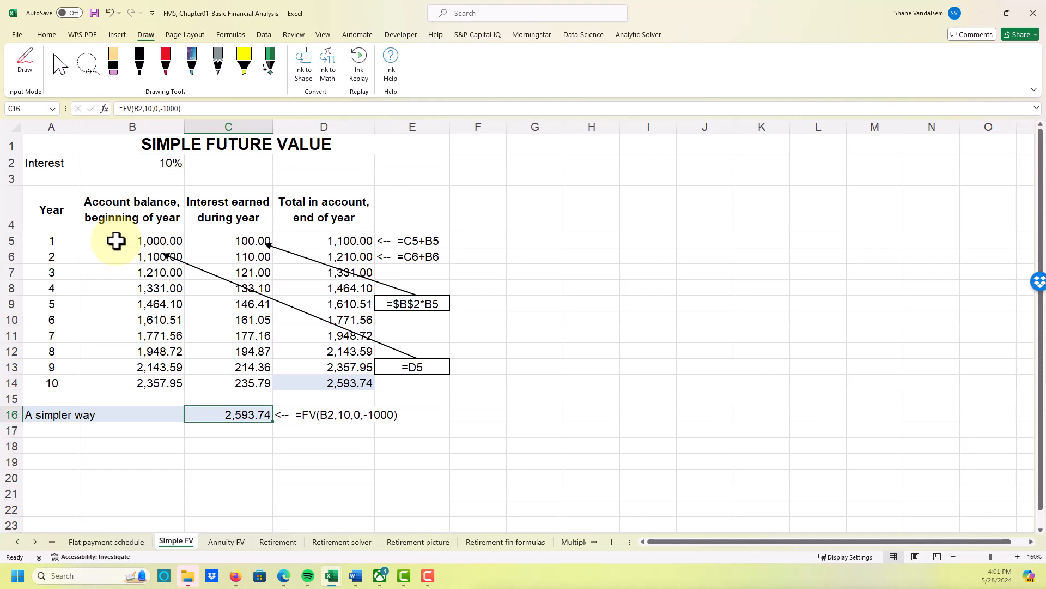
pyautogui.click(357, 385)
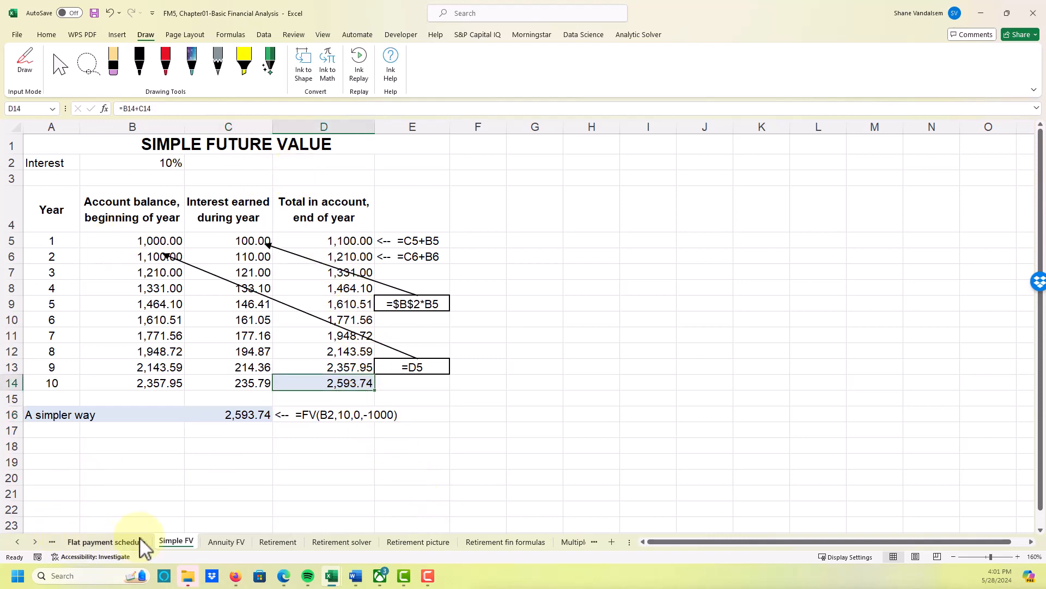
# - Open the Annuity FV sheet and examine the balance, deposit and interest cells for years 1 and 2 and the year 10 total
pyautogui.click(239, 543)
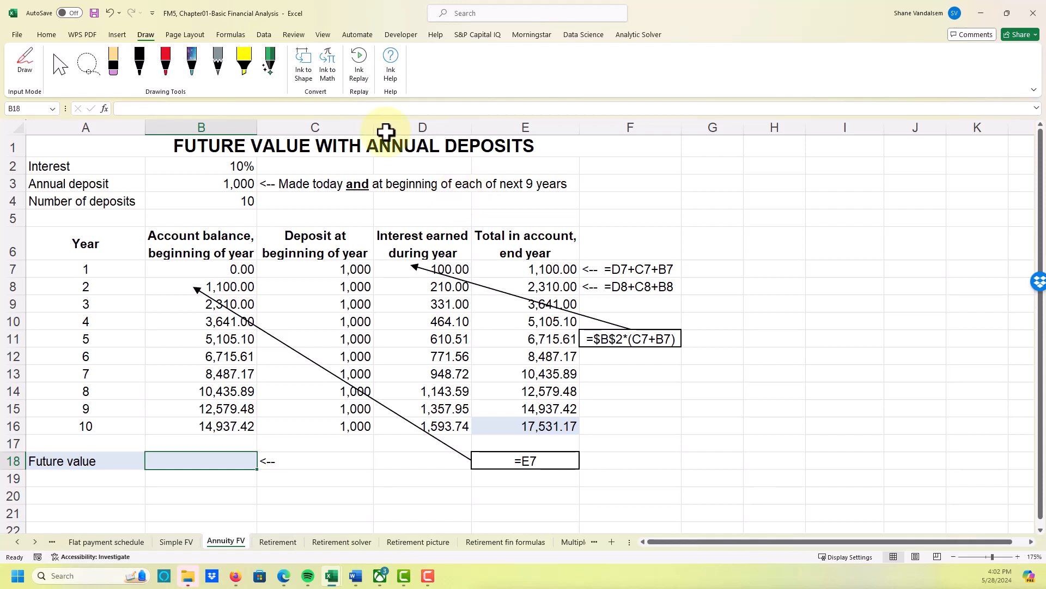
pyautogui.click(207, 268)
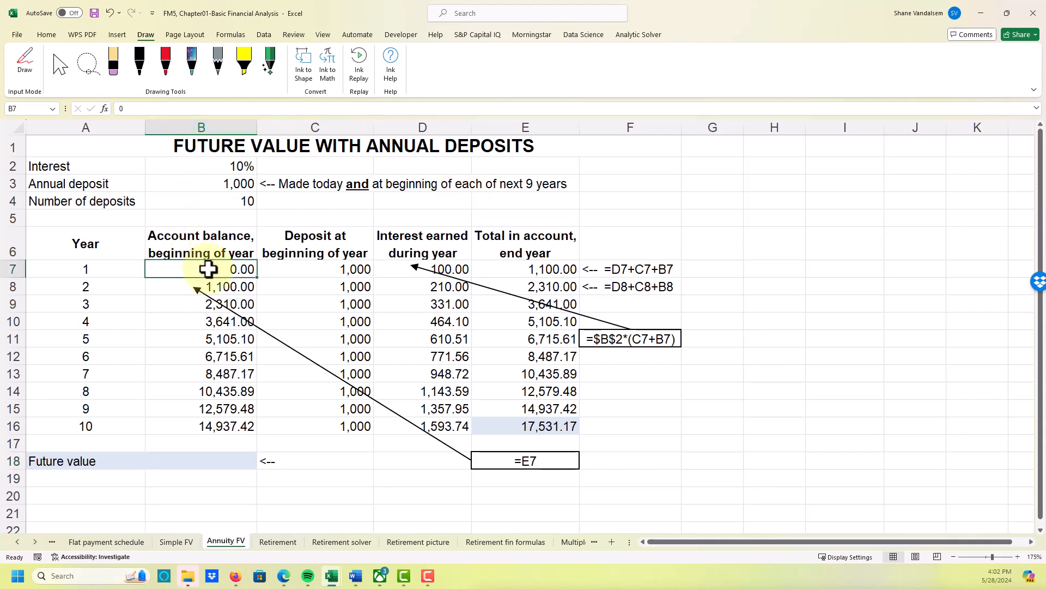
pyautogui.click(332, 269)
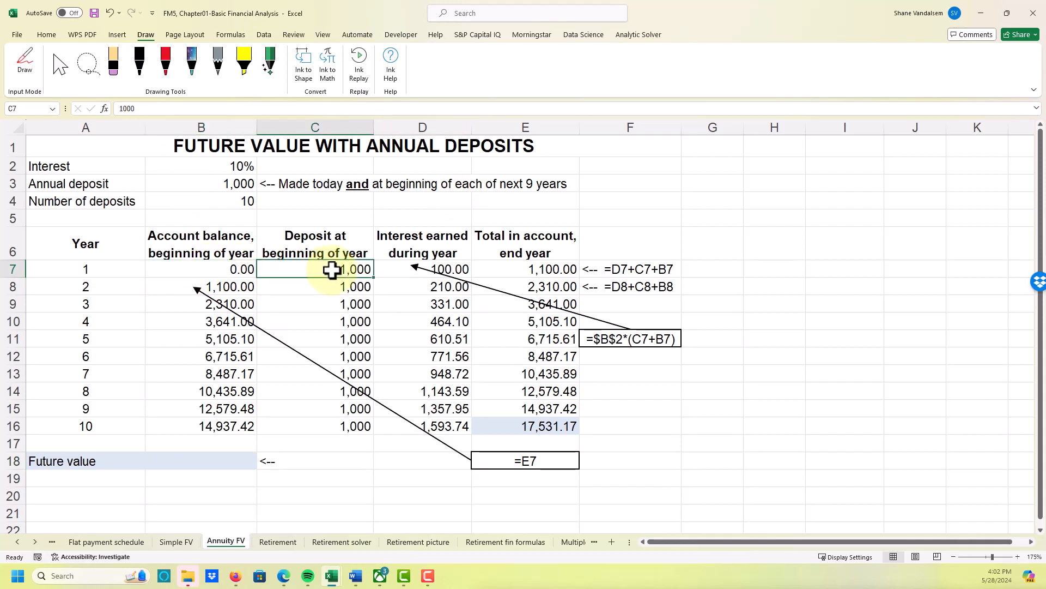
pyautogui.click(443, 272)
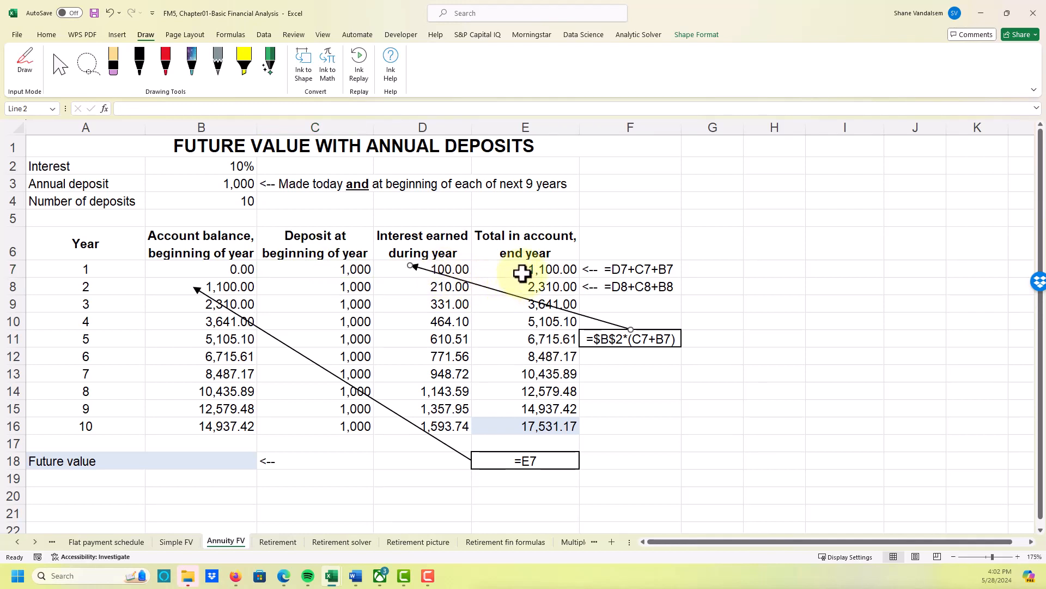
pyautogui.click(227, 288)
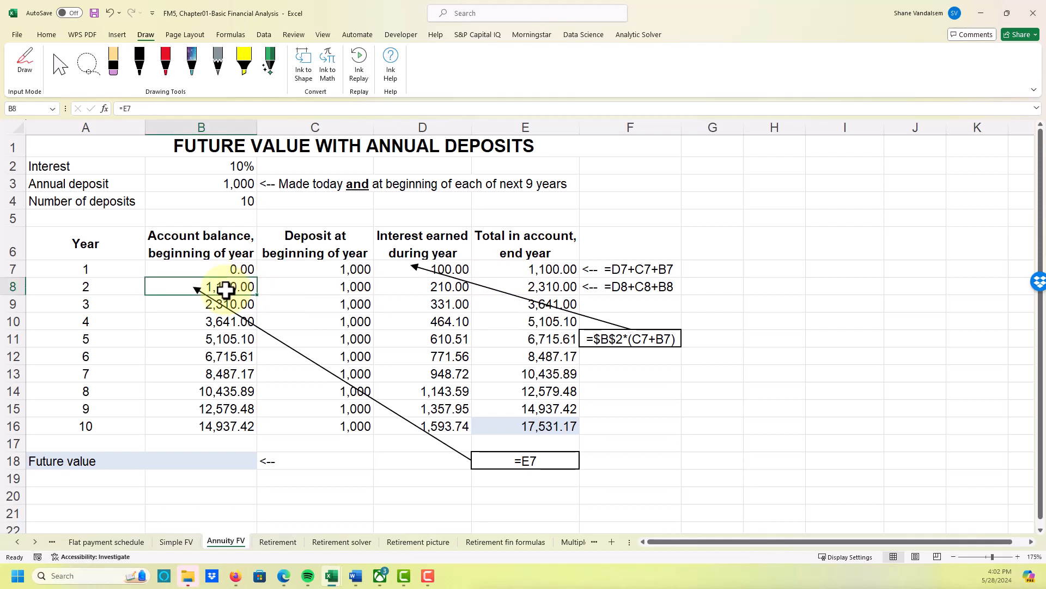
pyautogui.click(310, 290)
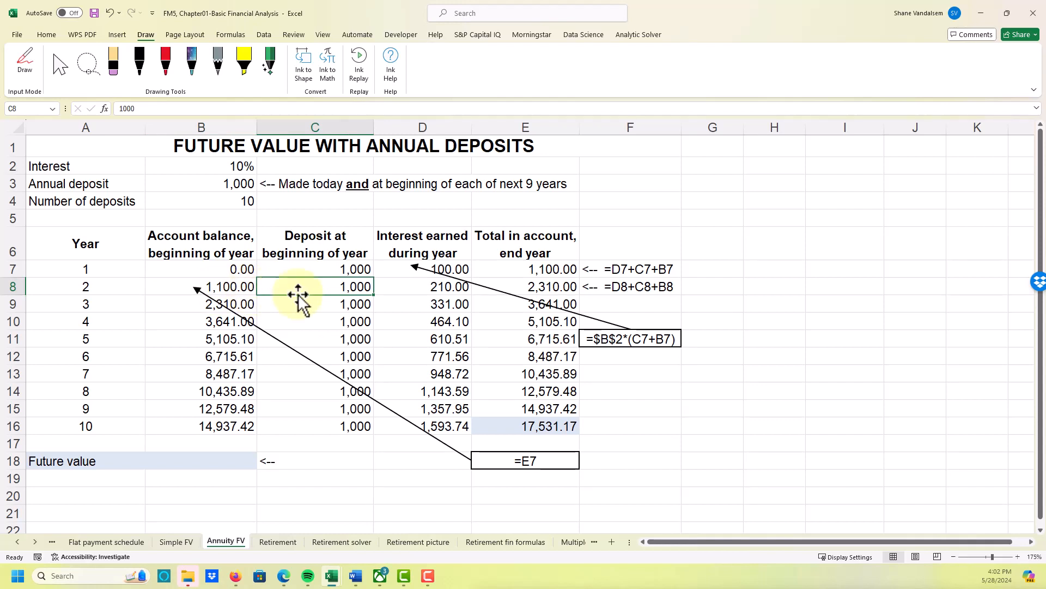
pyautogui.click(432, 286)
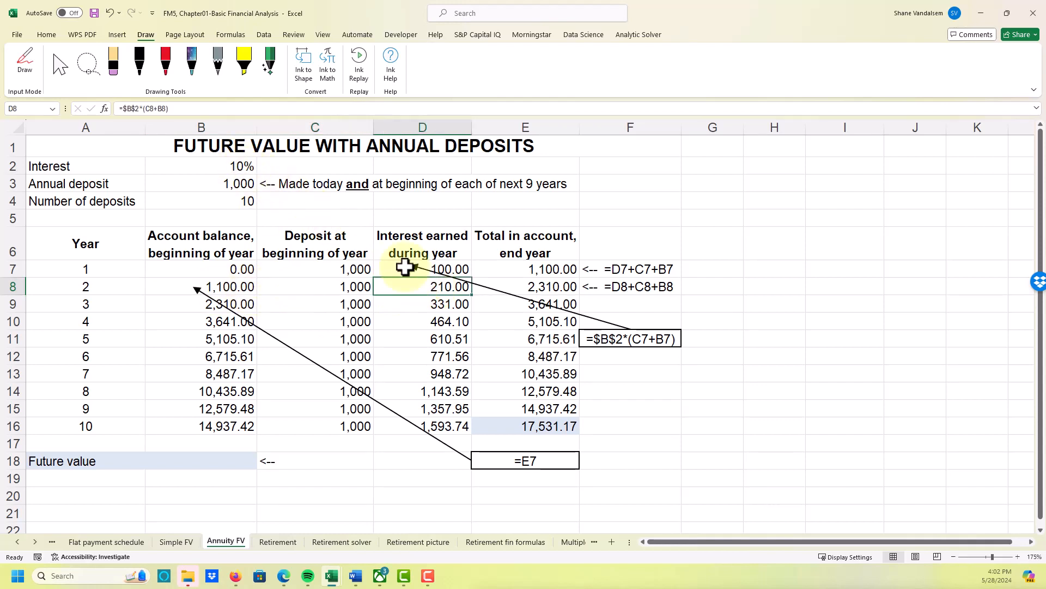
pyautogui.click(507, 288)
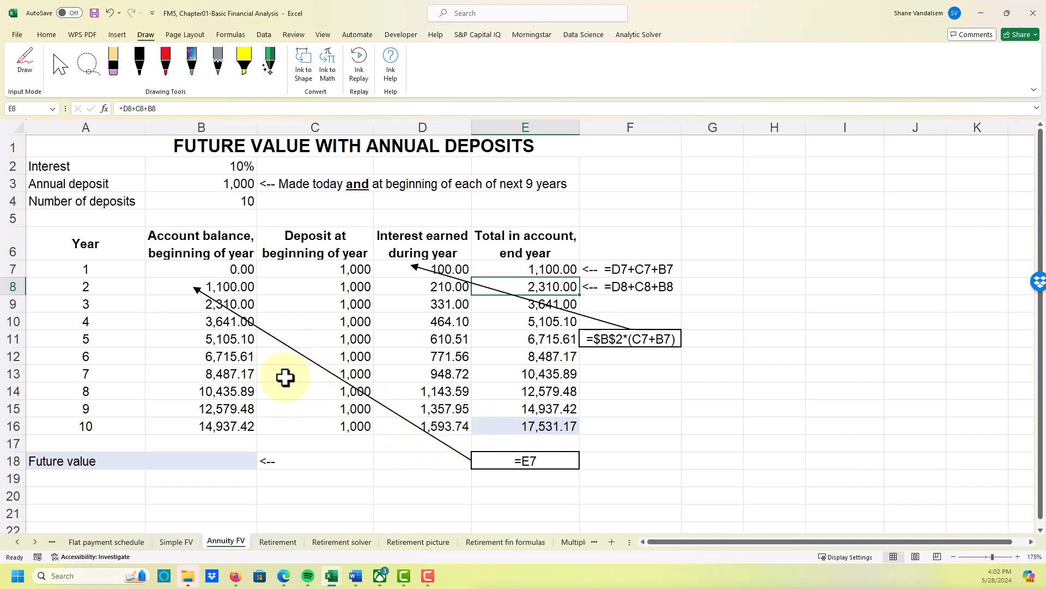
pyautogui.click(525, 432)
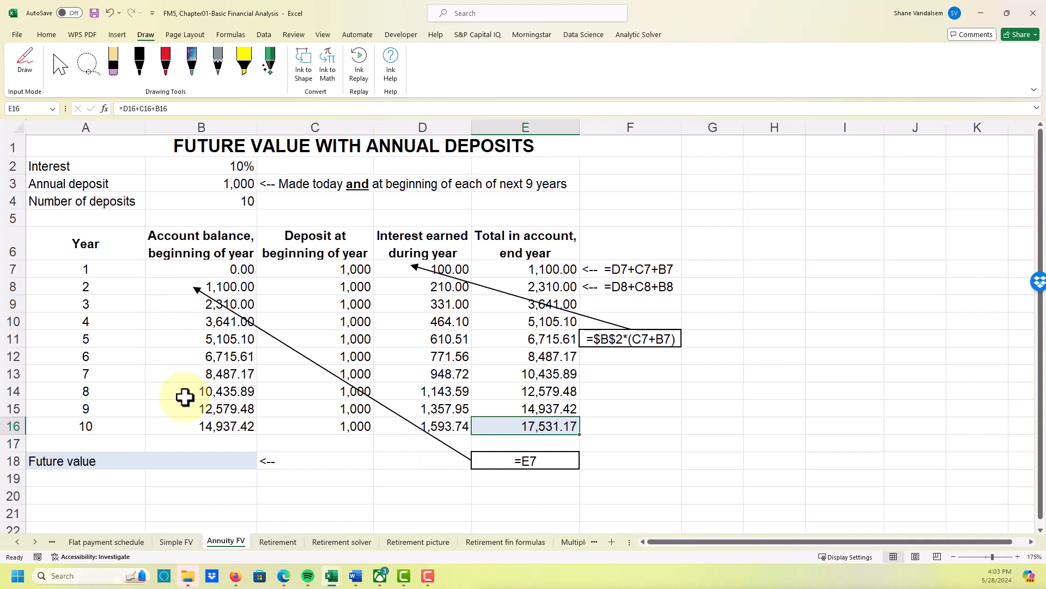
# - Calculate the future value of the annual deposits in B18 with =FV(B2,10,-1000,0,1)
pyautogui.click(174, 463)
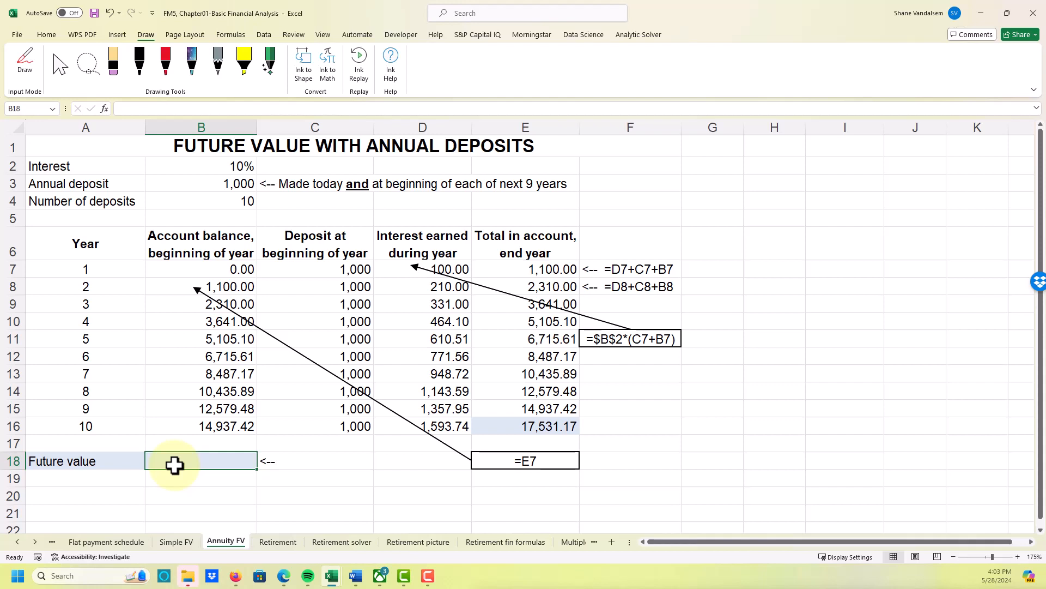
pyautogui.write('=')
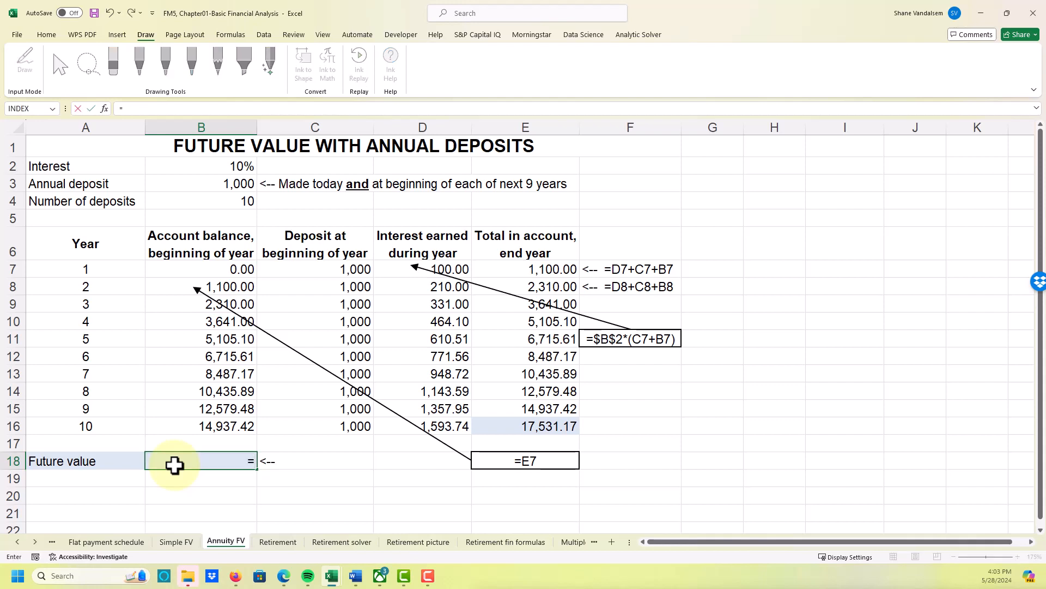
pyautogui.write('FV(')
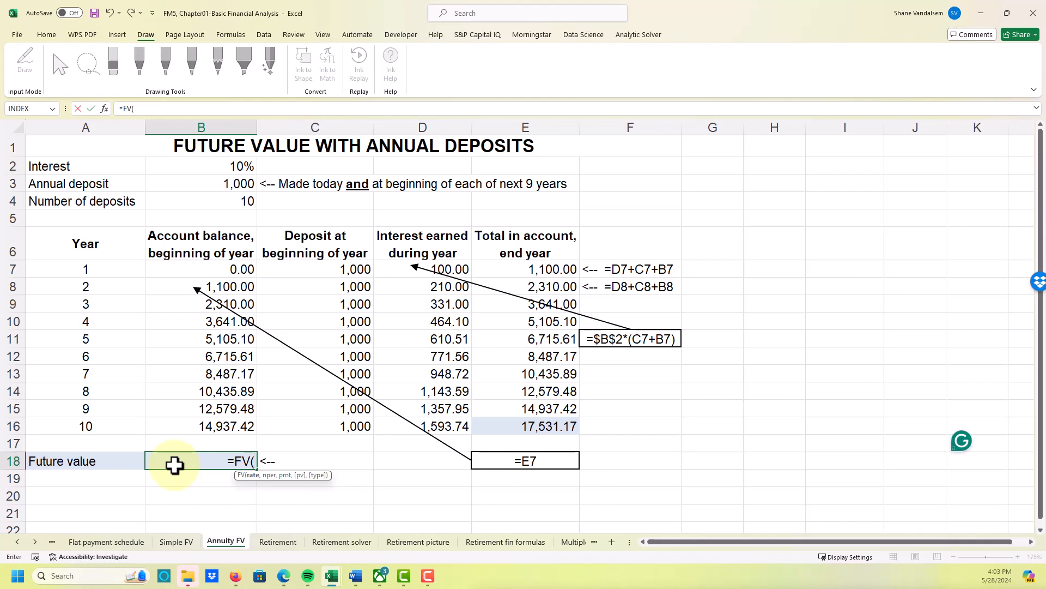
pyautogui.click(188, 166)
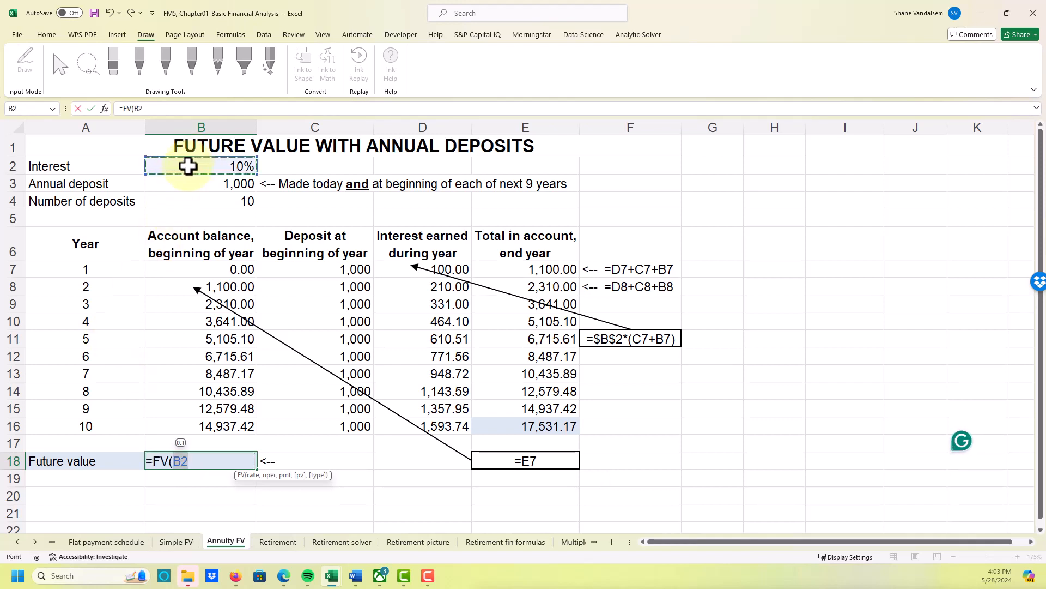
pyautogui.write(',10,')
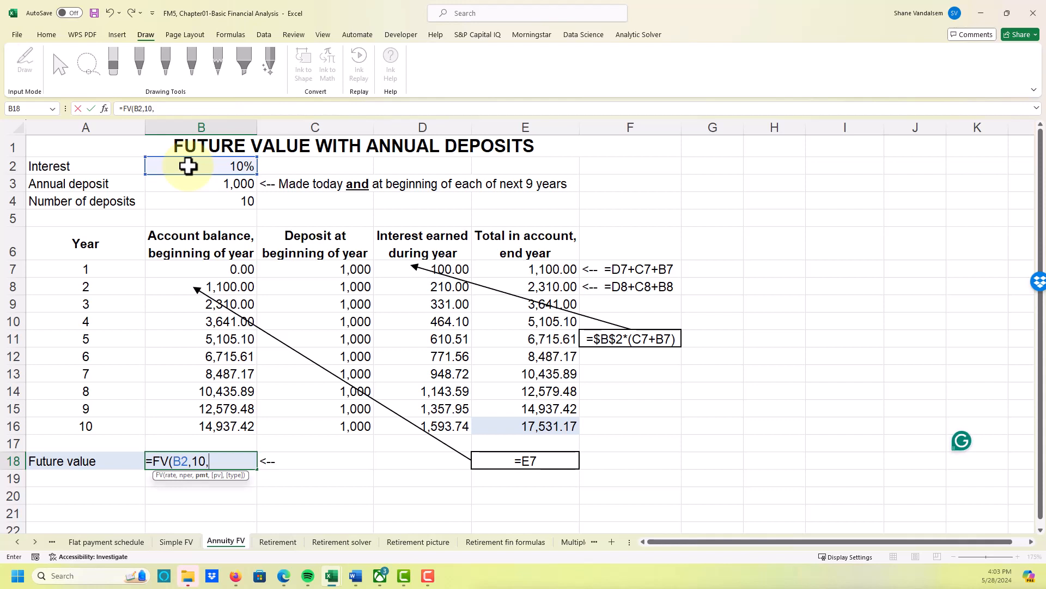
pyautogui.write('-1000')
pyautogui.write(',')
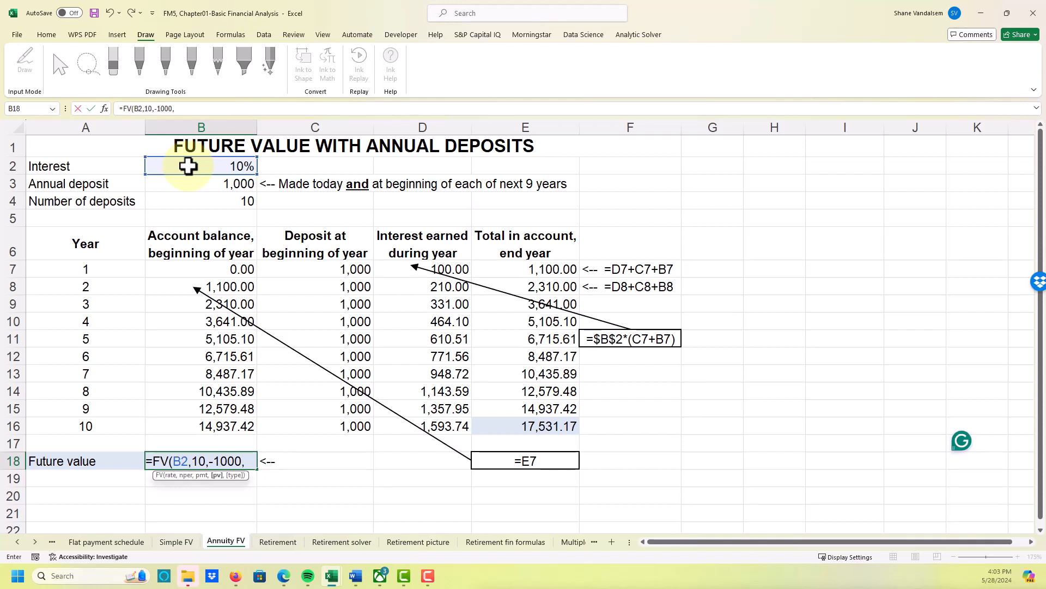
pyautogui.write('0')
pyautogui.write(',')
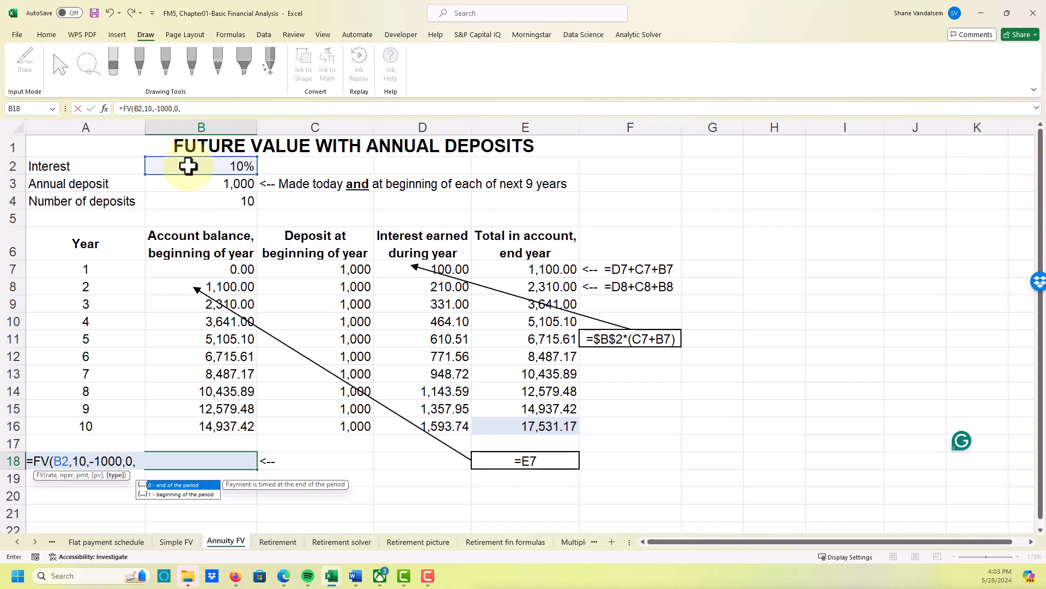
pyautogui.write('1)')
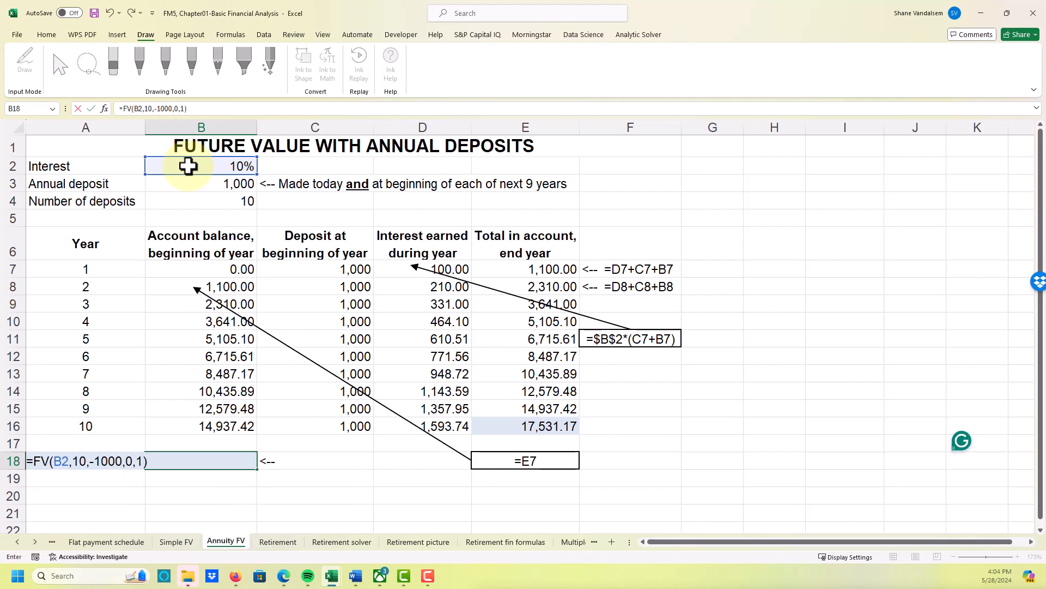
pyautogui.press('Return')
pyautogui.press('Up')
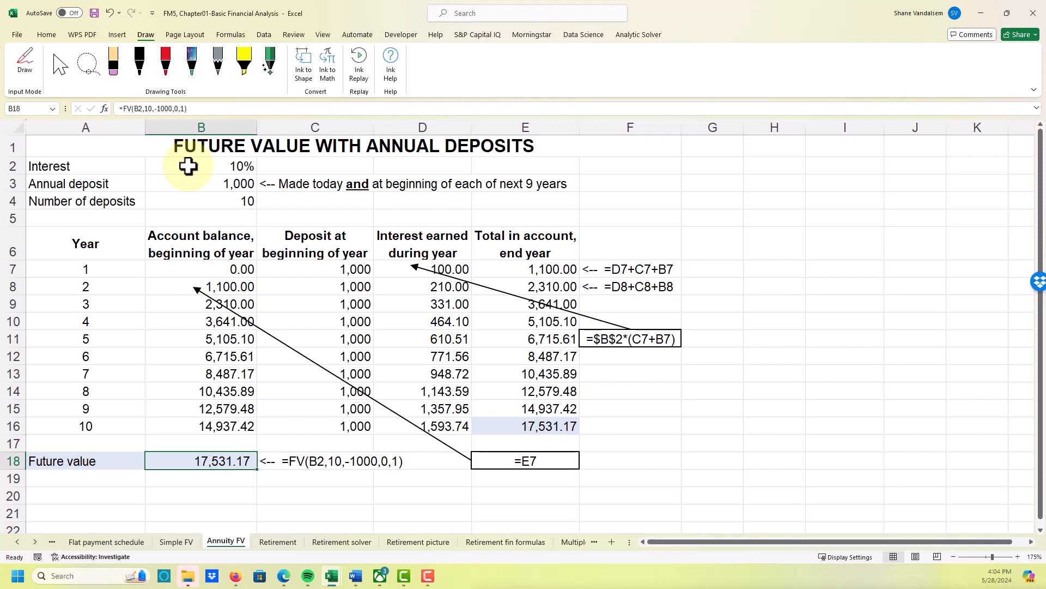
# - On the Retirement sheet, calculate a trial annual deposit in B3 with =240000/5
pyautogui.click(279, 543)
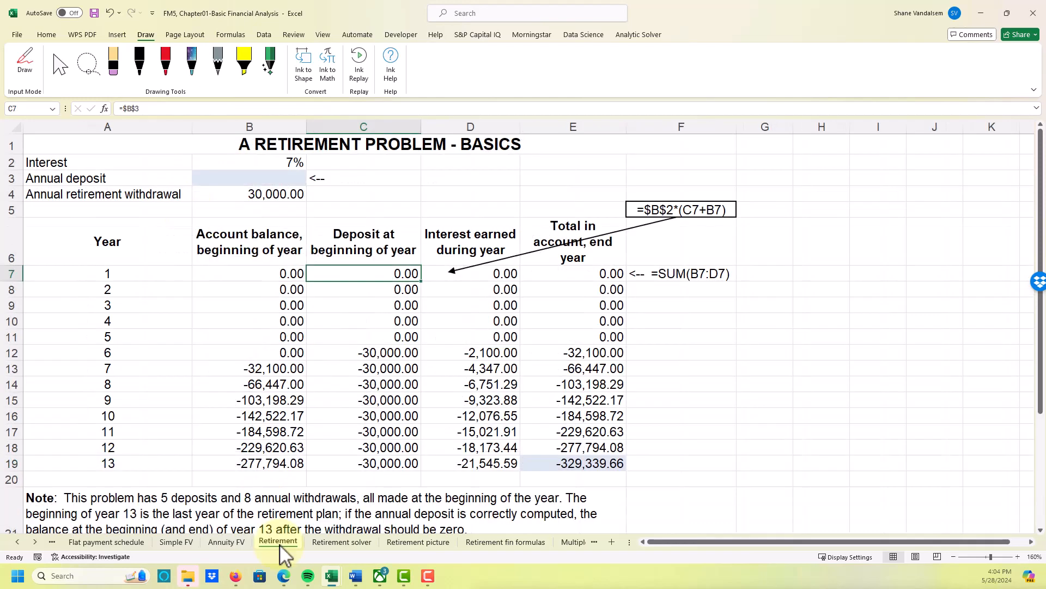
pyautogui.click(162, 307)
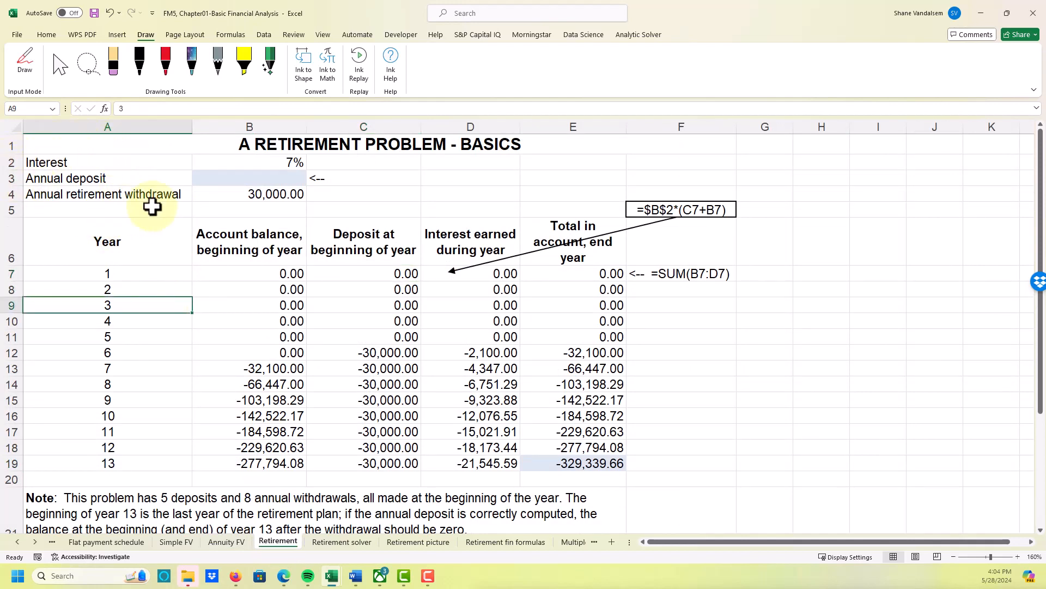
pyautogui.click(272, 164)
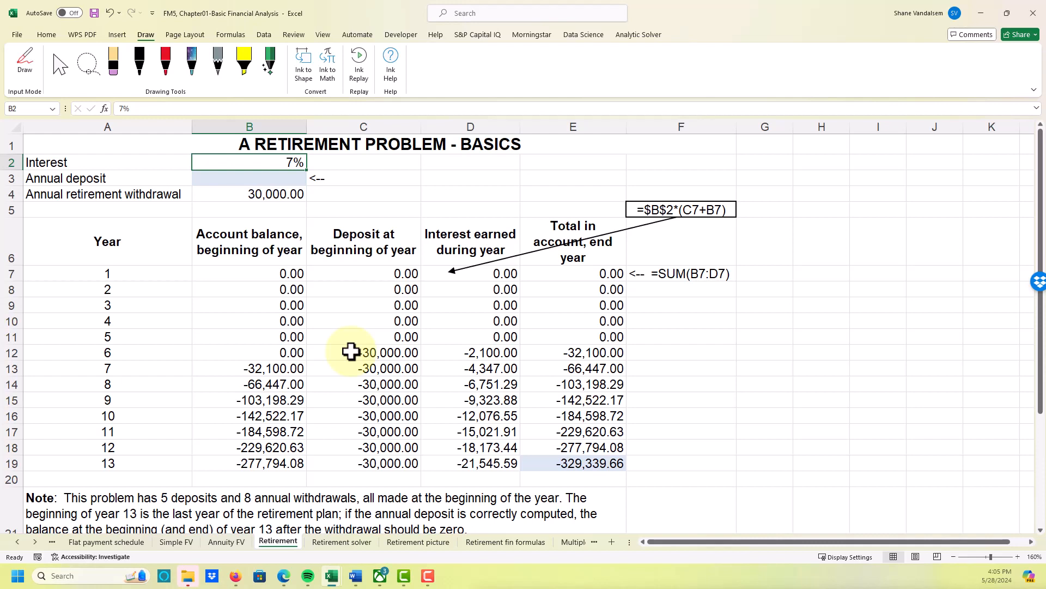
pyautogui.press('Down')
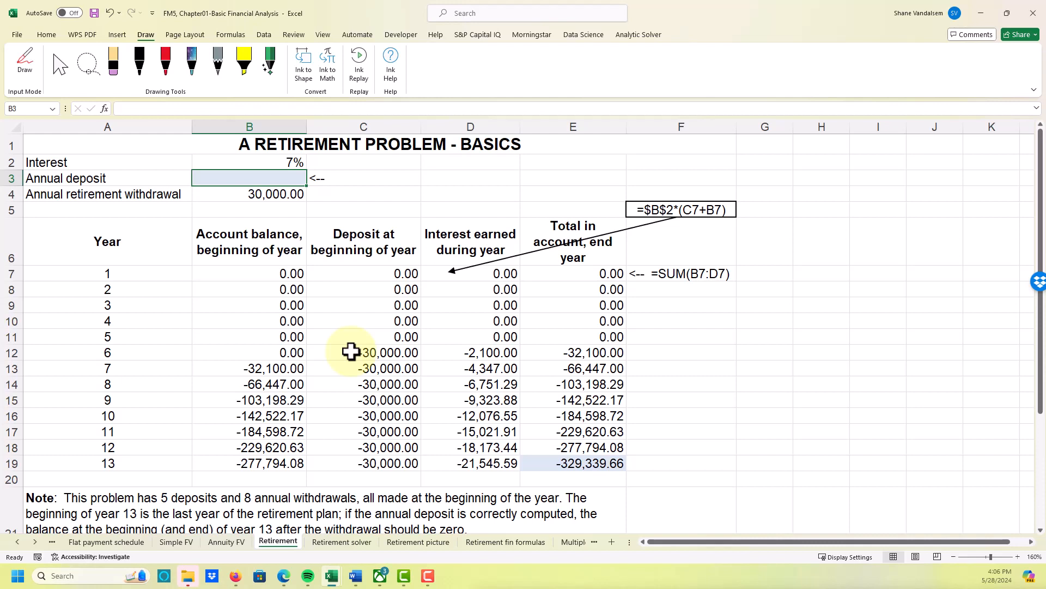
pyautogui.write('=')
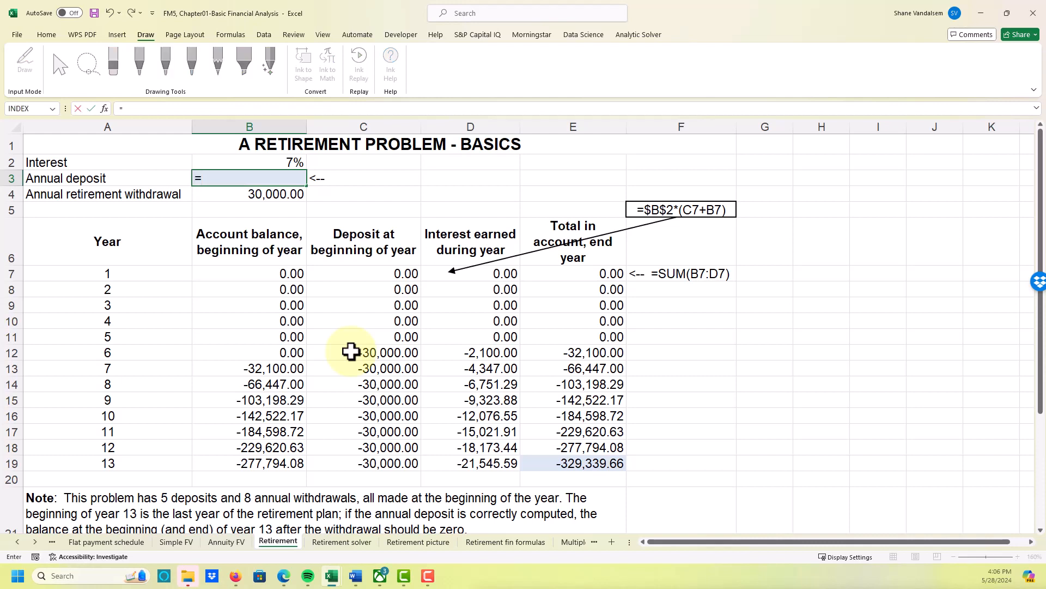
pyautogui.write('2400')
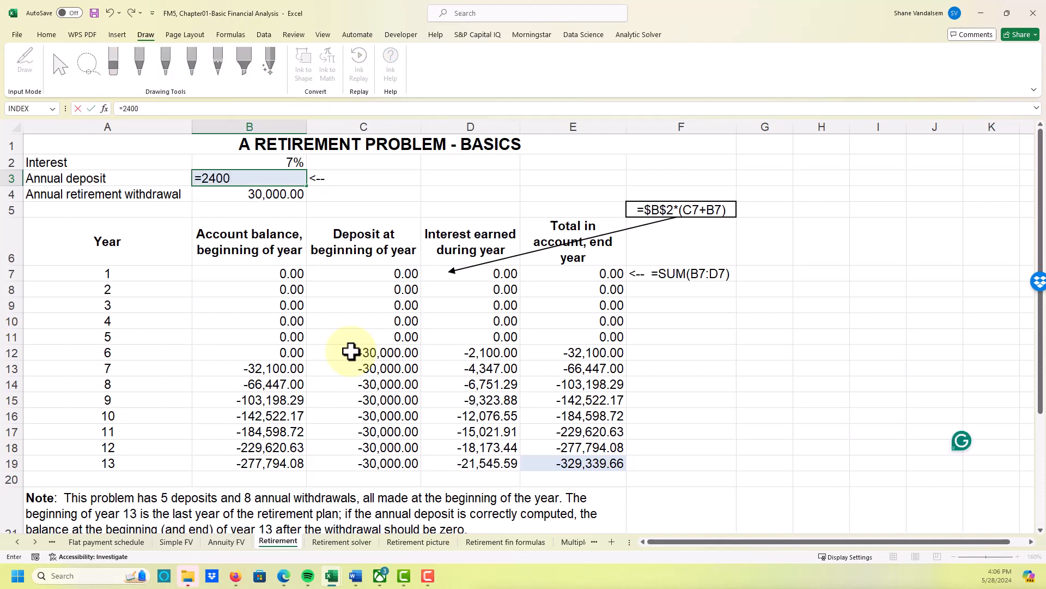
pyautogui.write('00/5')
pyautogui.press('Return')
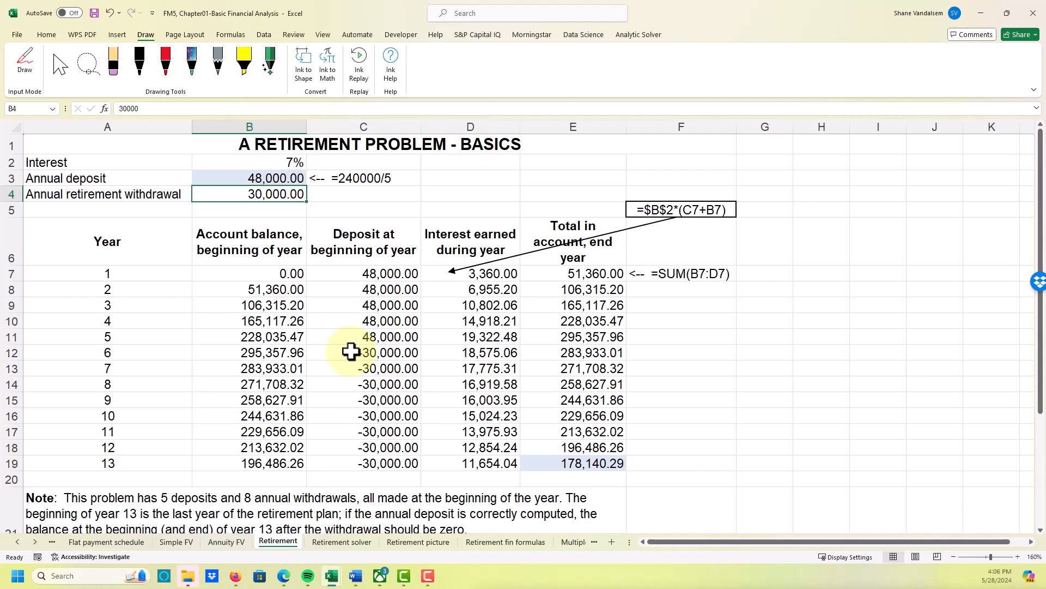
# - Check the year 13 end-of-year total in E19 and view the existing Solver parameters without solving
pyautogui.click(593, 460)
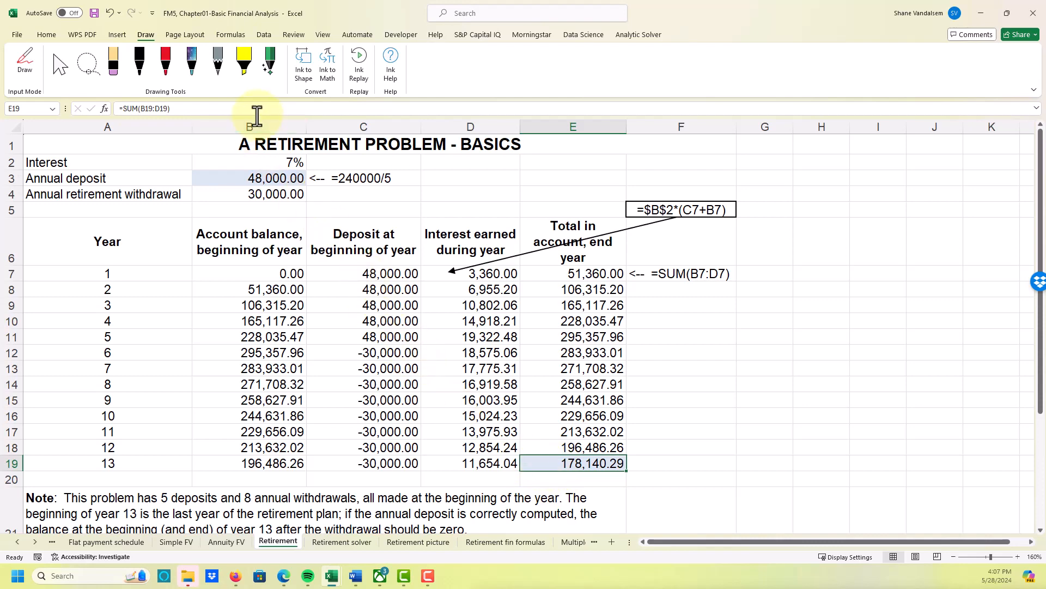
pyautogui.click(265, 34)
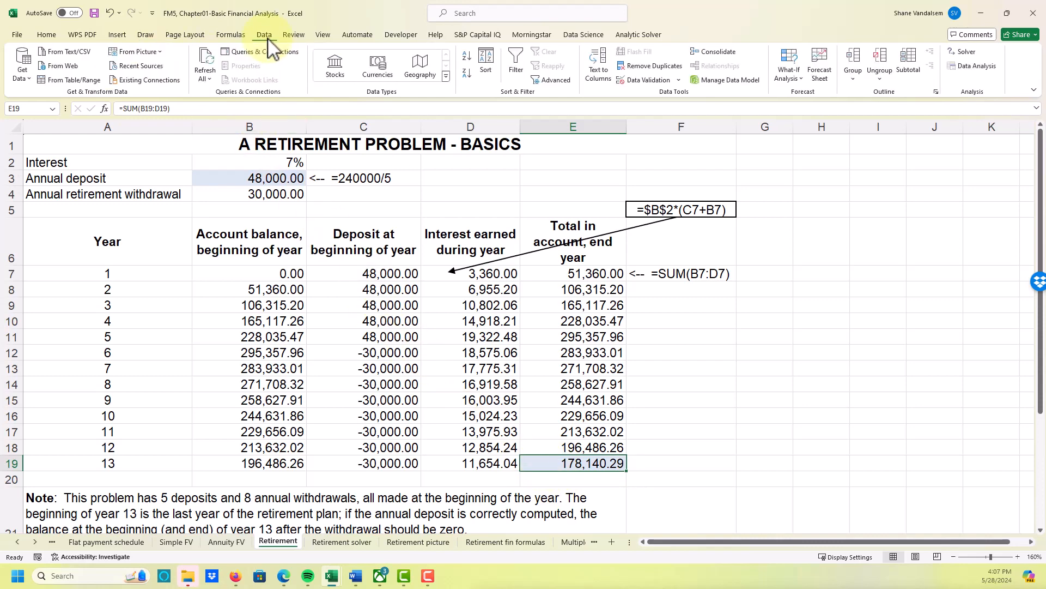
pyautogui.click(969, 52)
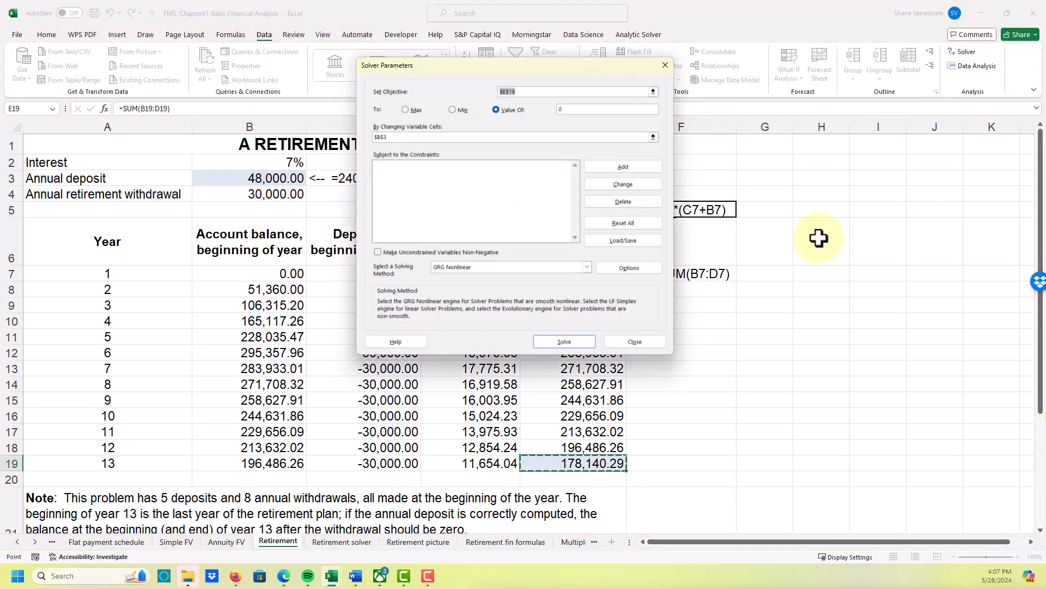
pyautogui.click(654, 340)
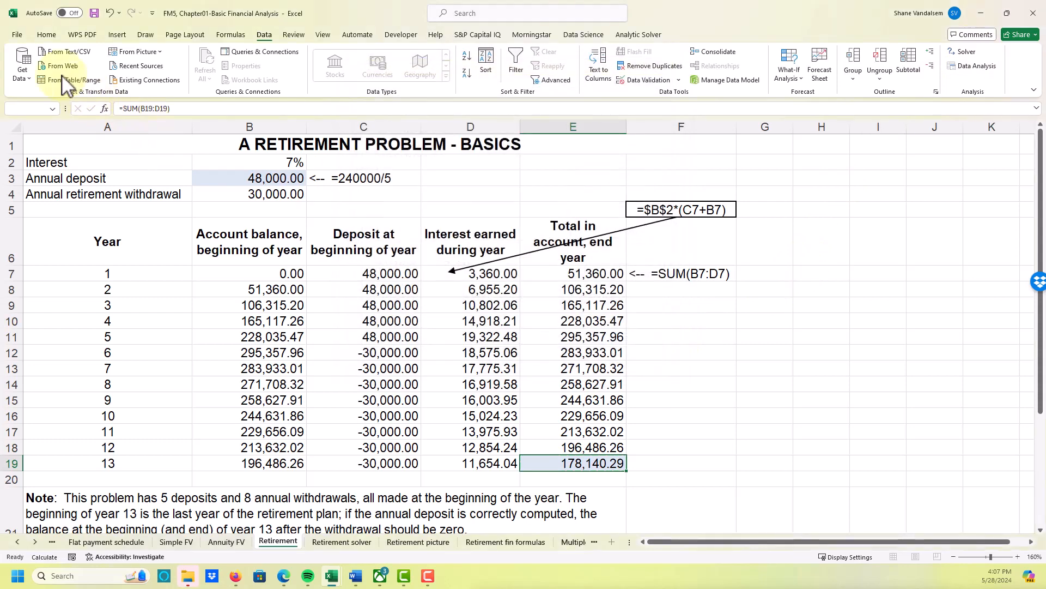
# - Check in the list of available Excel add-ins that the Solver Add-in is enabled
pyautogui.click(20, 35)
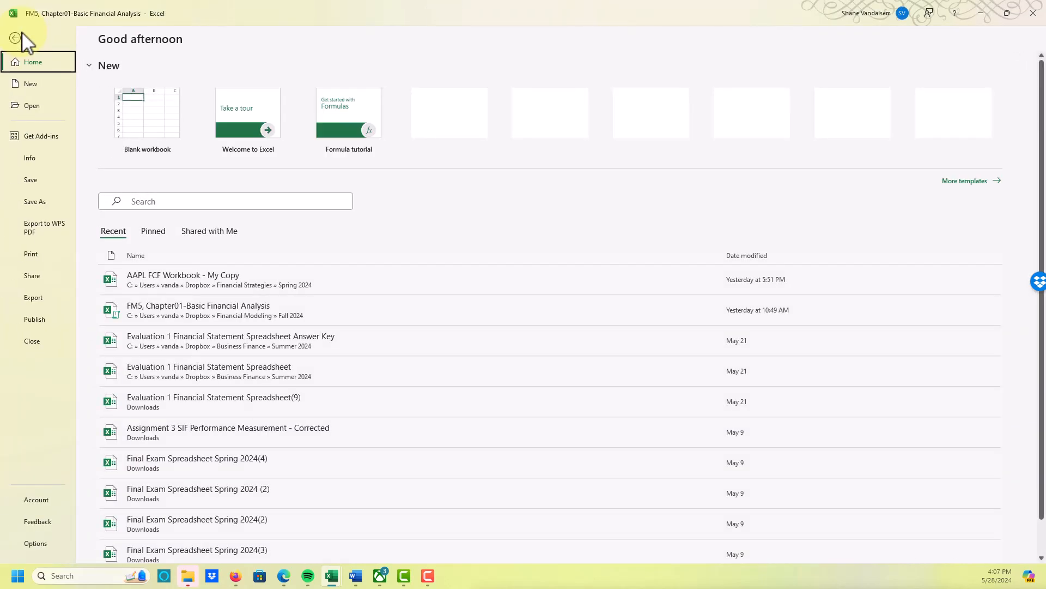
pyautogui.click(35, 542)
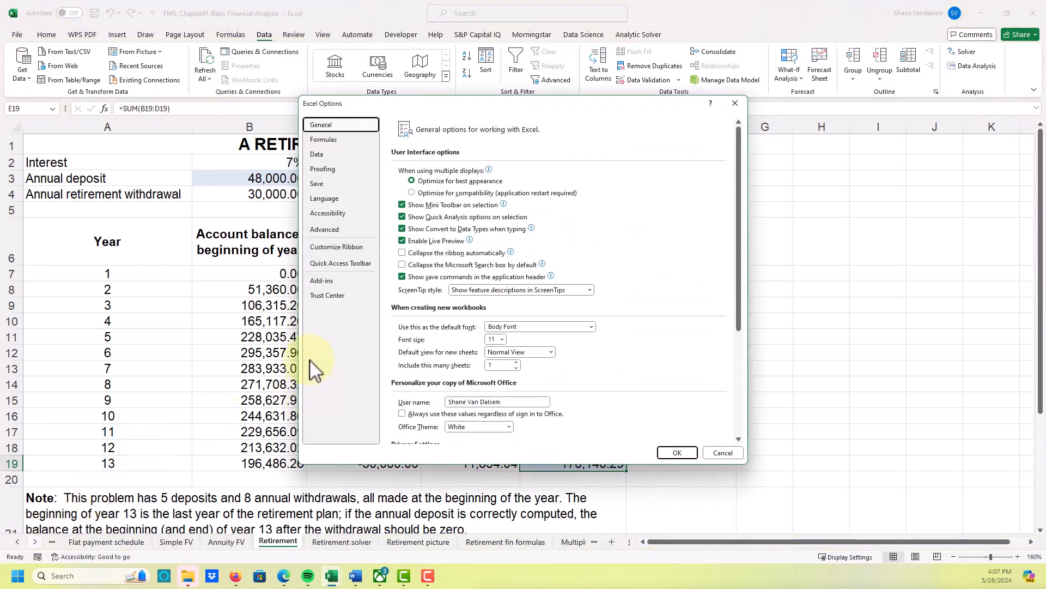
pyautogui.click(339, 281)
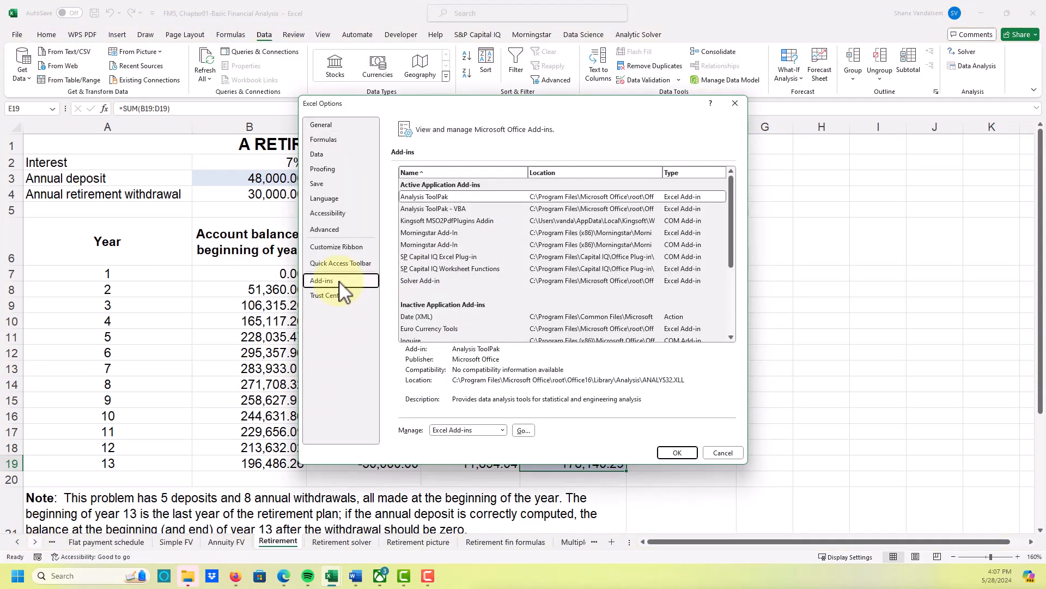
pyautogui.click(522, 431)
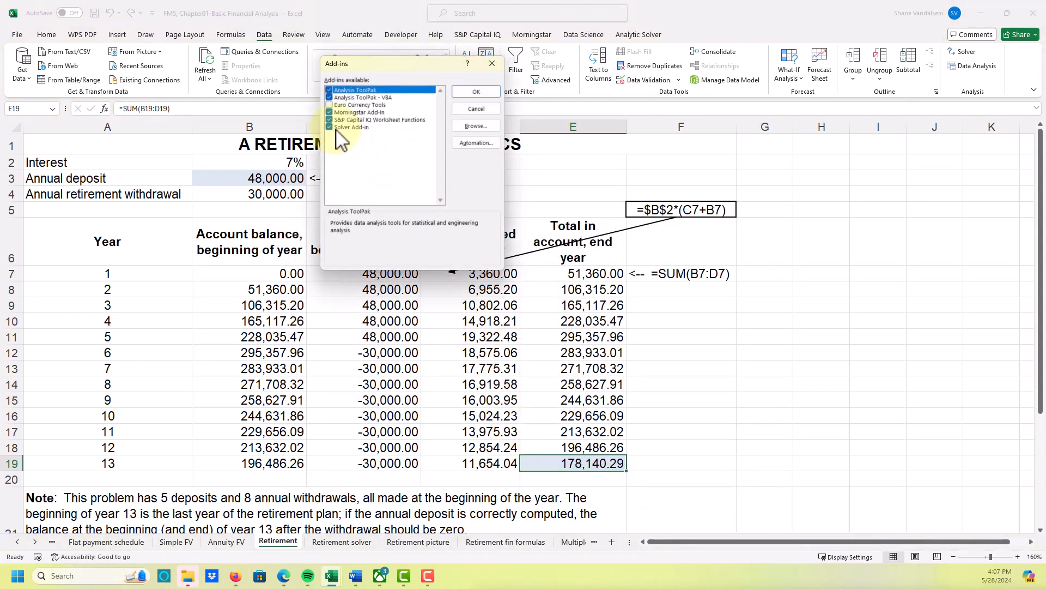
pyautogui.click(464, 94)
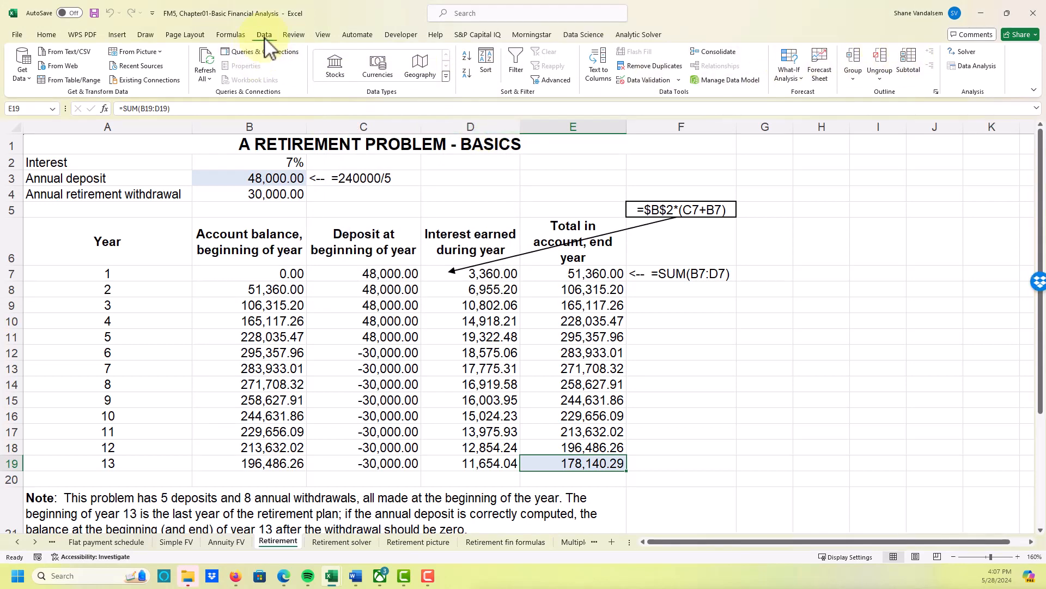
# - Open Solver clear of the retirement table and reset all of its parameters
pyautogui.click(38, 30)
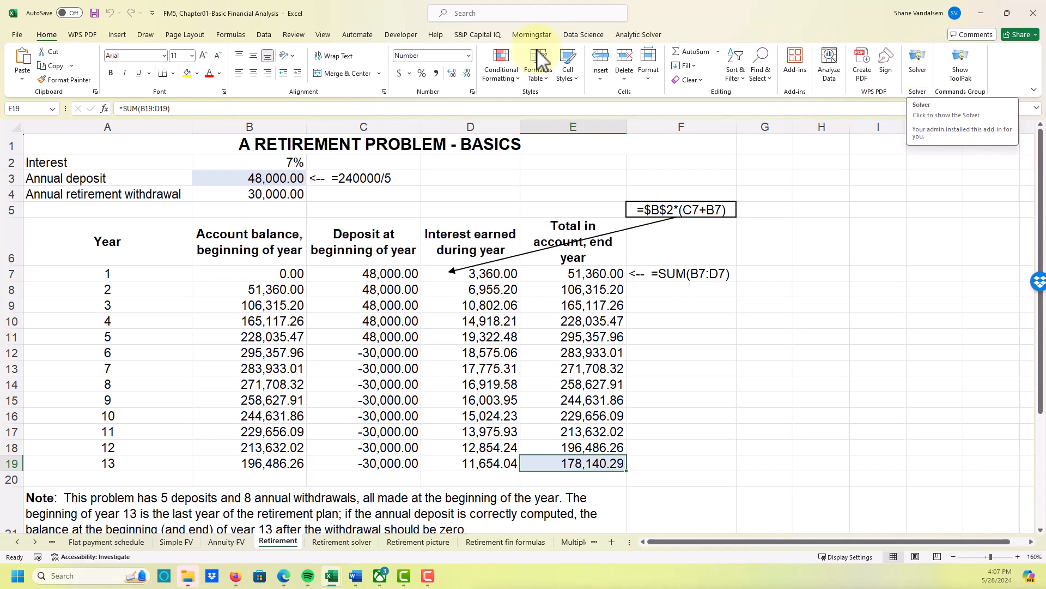
pyautogui.click(265, 37)
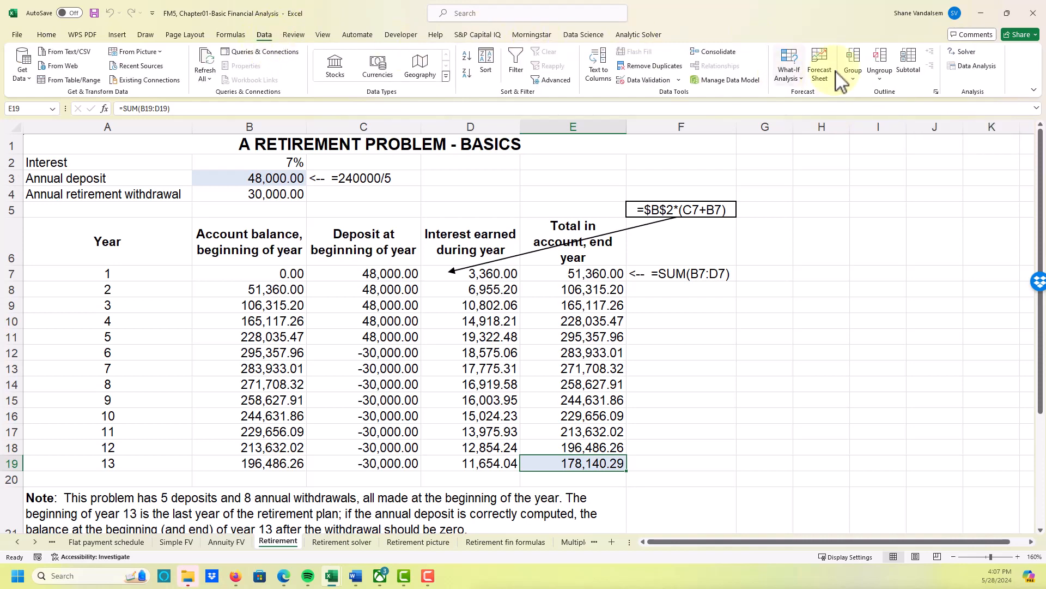
pyautogui.click(963, 53)
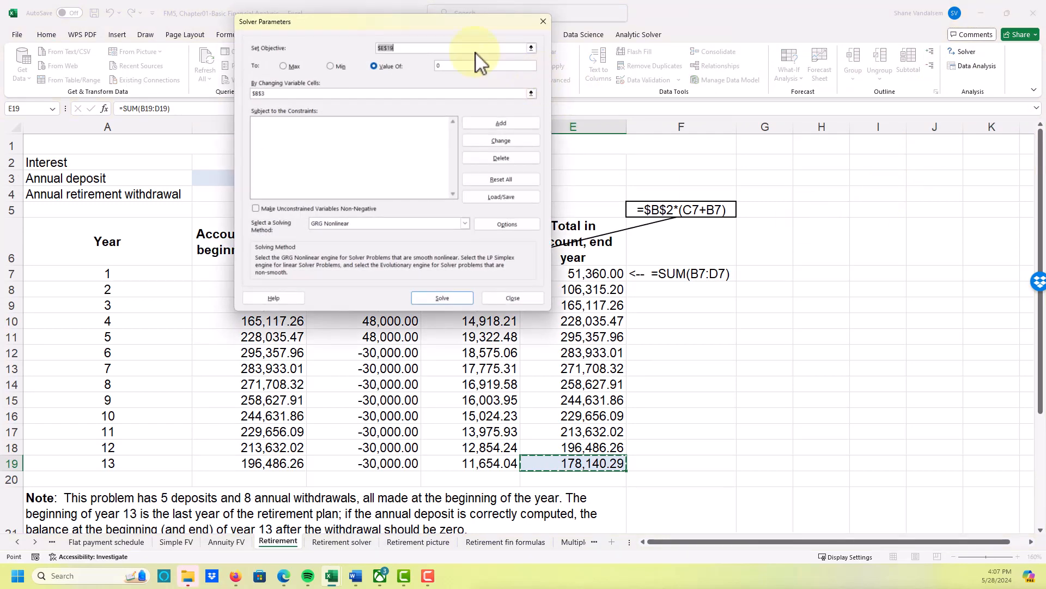
pyautogui.moveTo(460, 23); pyautogui.dragTo(842, 121)
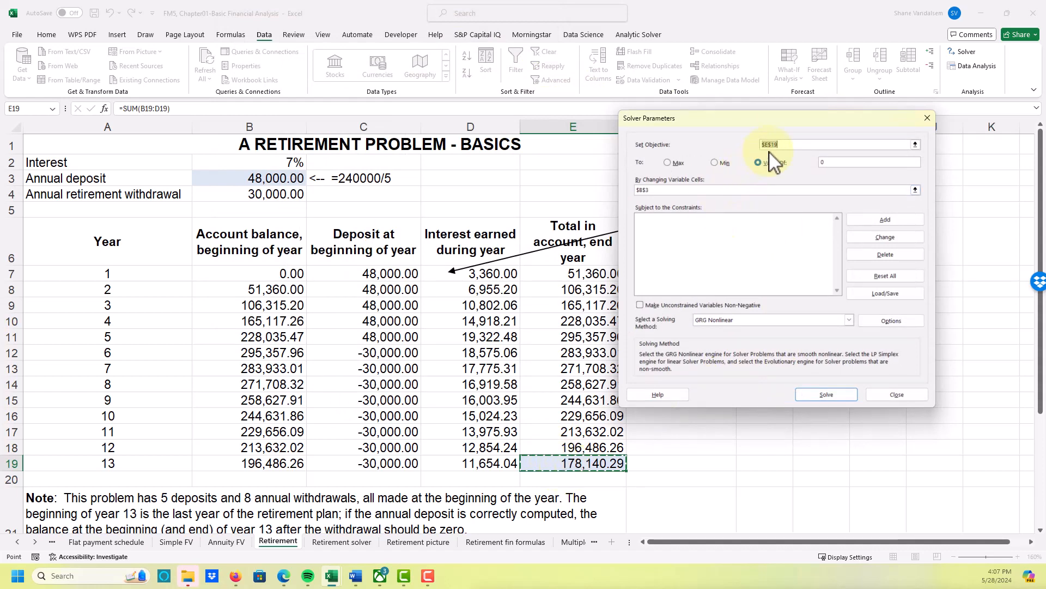
pyautogui.moveTo(778, 144)
pyautogui.mouseDown()
pyautogui.moveTo(750, 151)
pyautogui.moveTo(757, 144)
pyautogui.mouseUp()
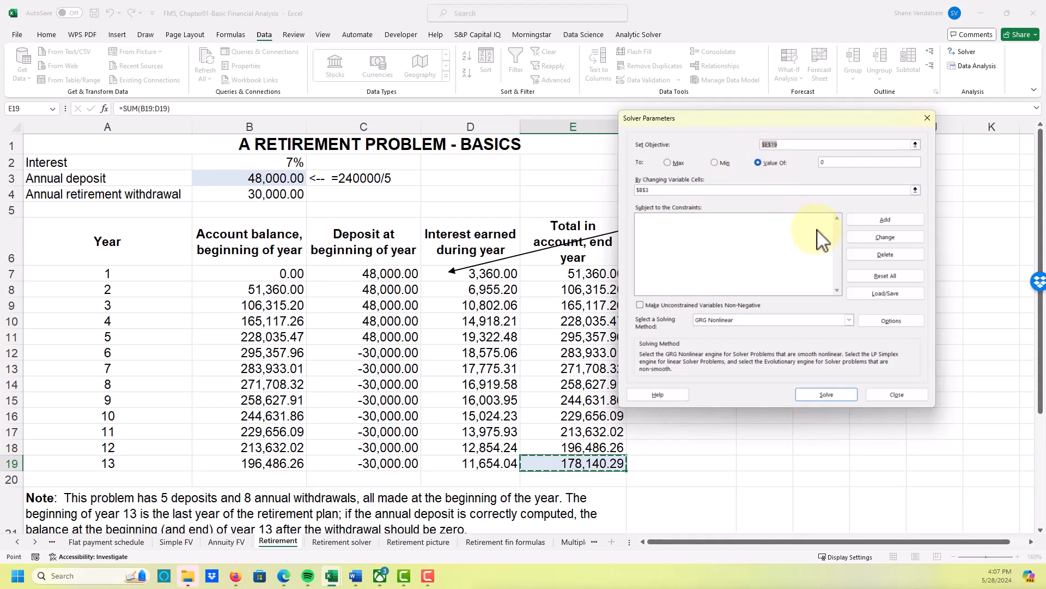
pyautogui.click(854, 278)
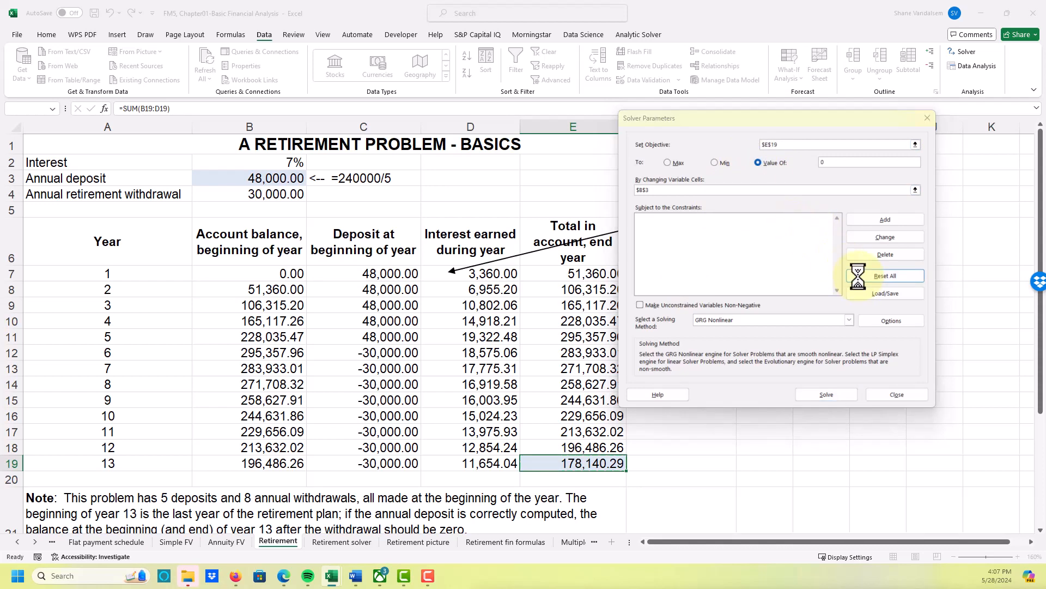
pyautogui.click(545, 330)
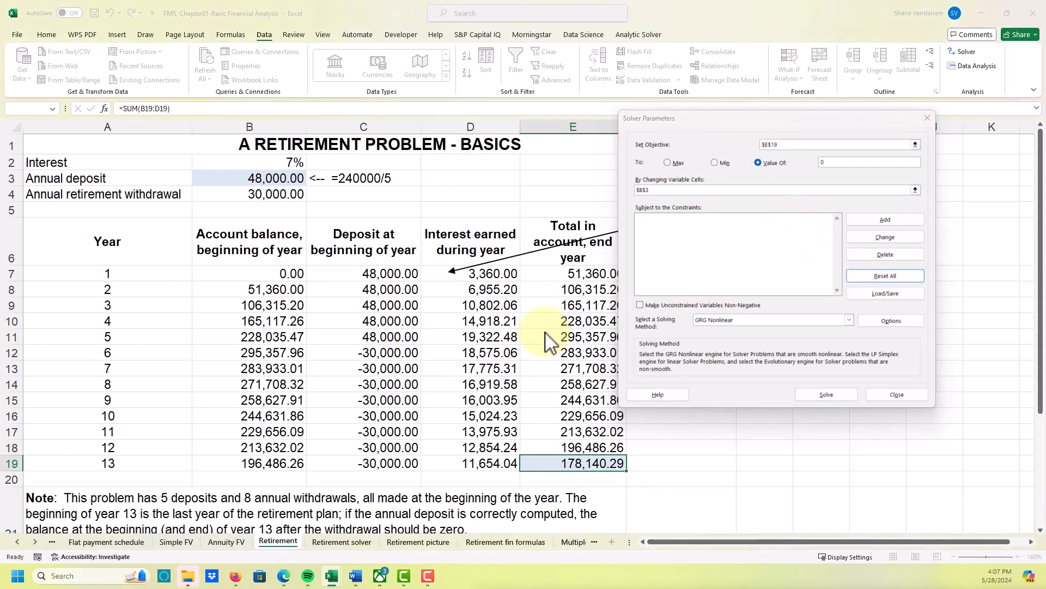
# - Set the Solver objective to cell E19 with a target value of 0, using B3 as the changing variable cell
pyautogui.click(787, 145)
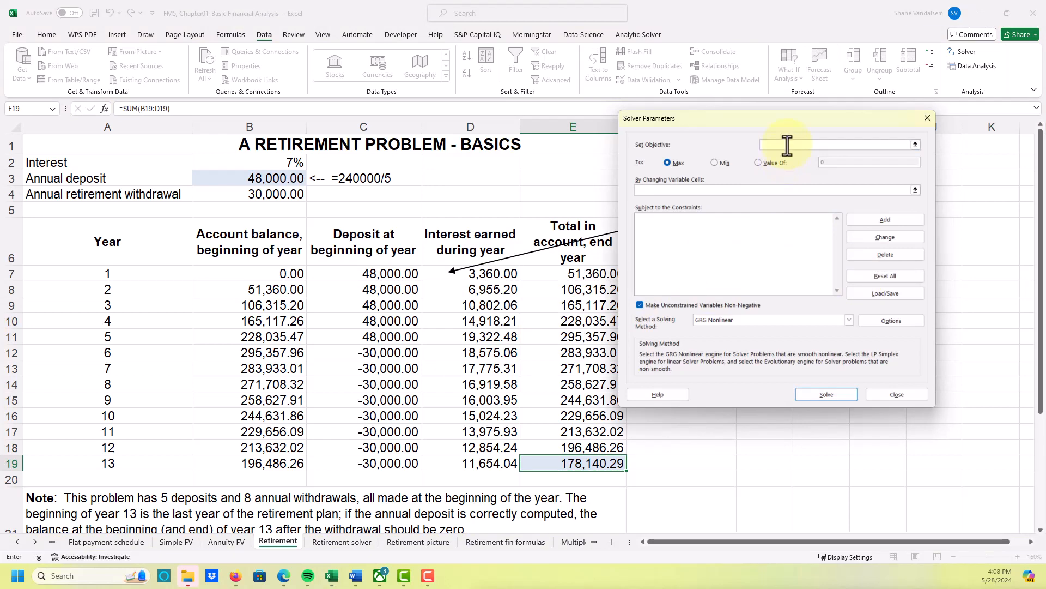
pyautogui.click(571, 464)
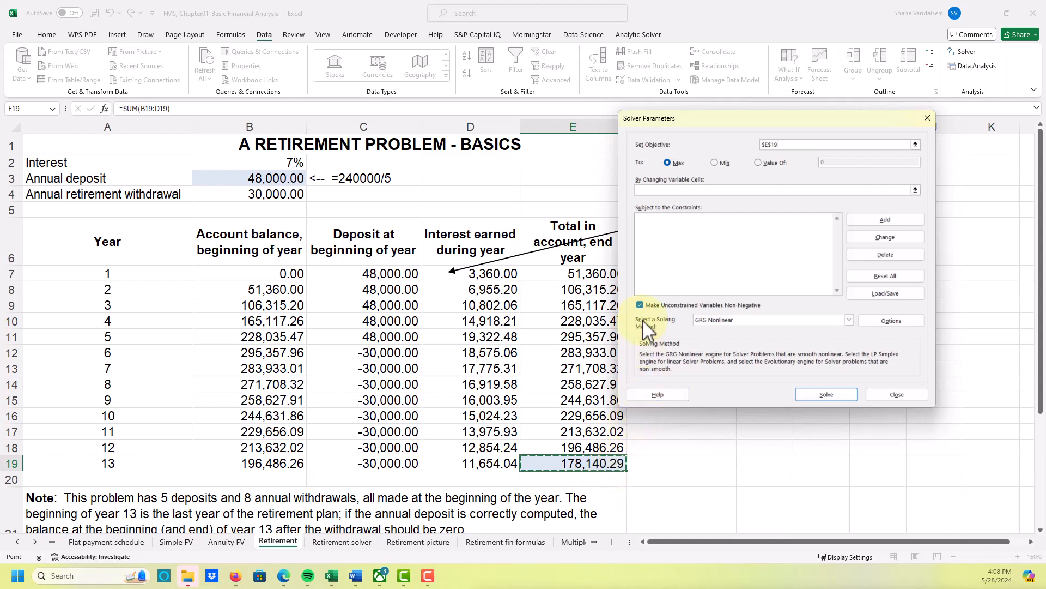
pyautogui.click(758, 162)
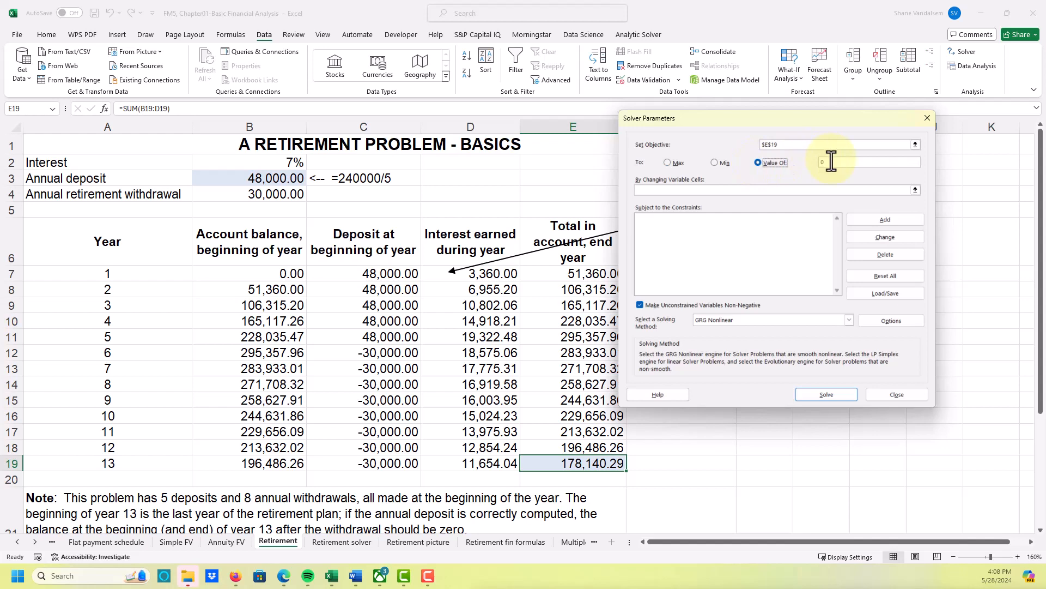
pyautogui.click(831, 162)
pyautogui.click(811, 189)
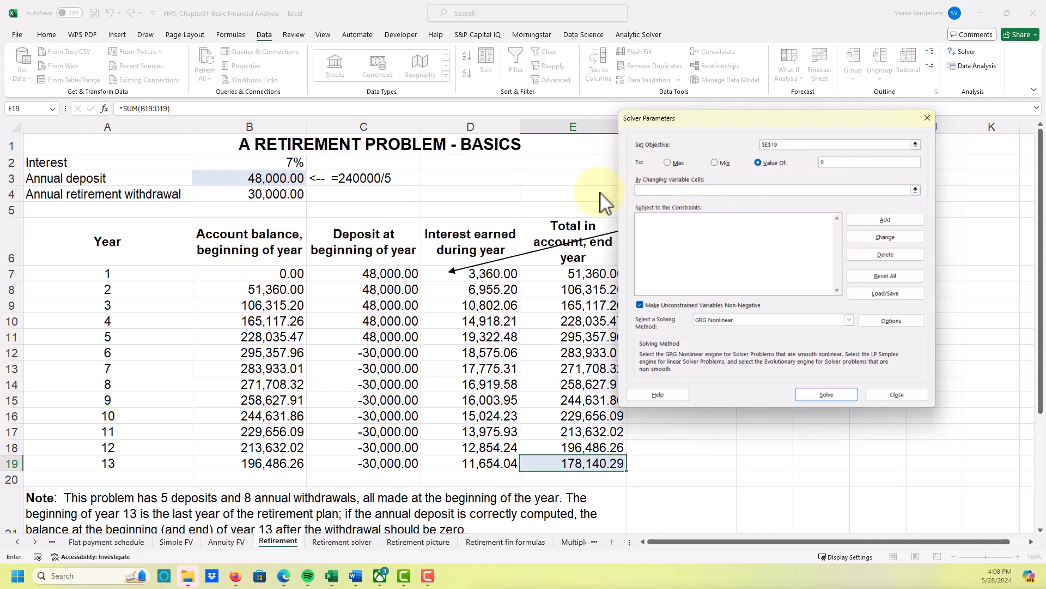
pyautogui.click(262, 181)
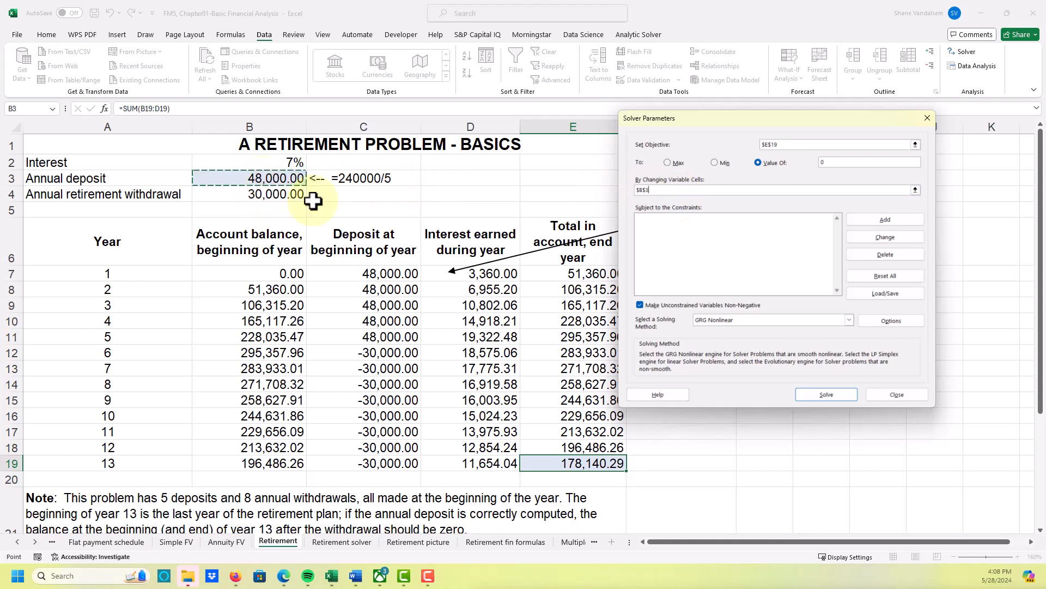
# - Solve for the annual deposit, keep the Solver solution, and check the resulting value in B3
pyautogui.click(817, 392)
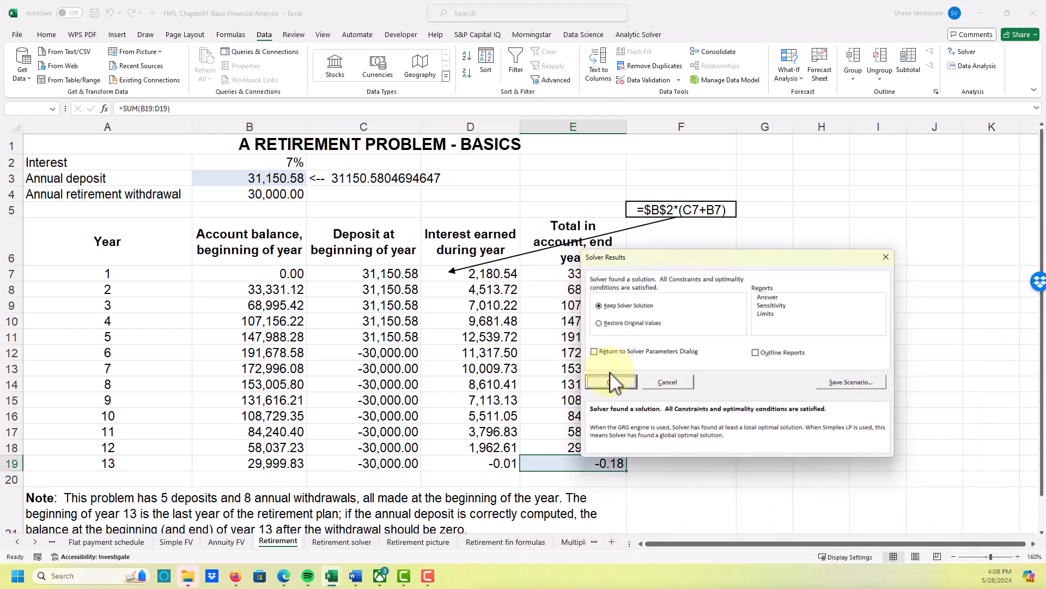
pyautogui.click(611, 382)
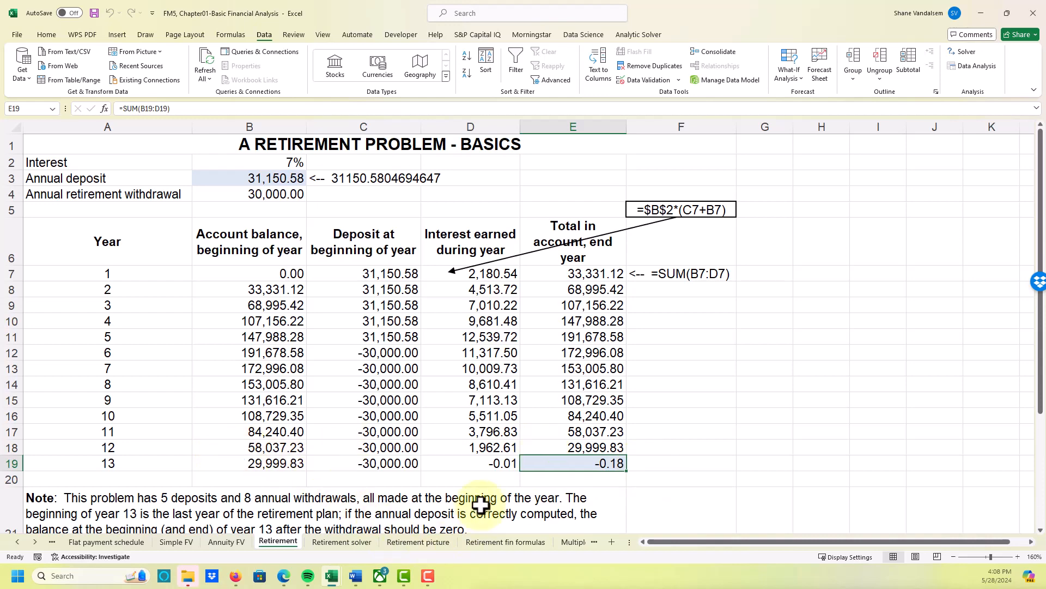
pyautogui.click(276, 177)
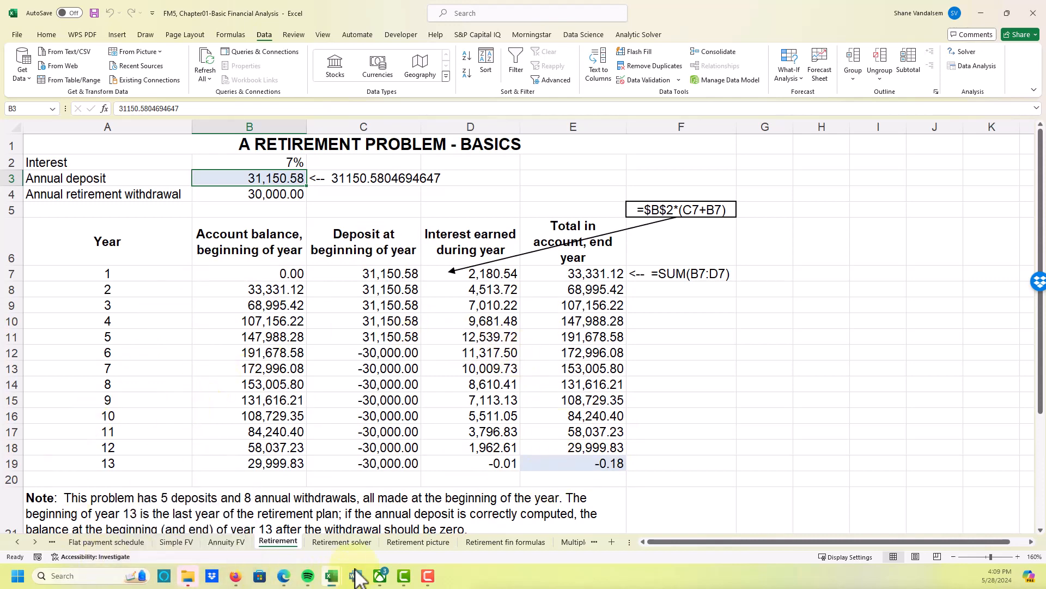
# - On the Retirement picture sheet, clear the existing present value formula for the withdrawals in F11
pyautogui.moveTo(333, 575)
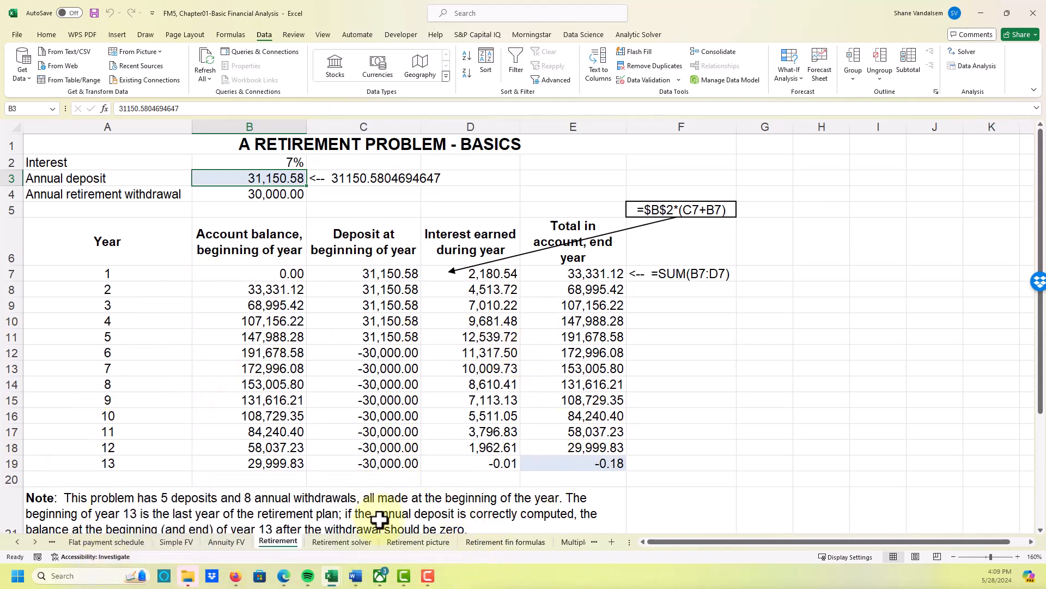
pyautogui.click(413, 543)
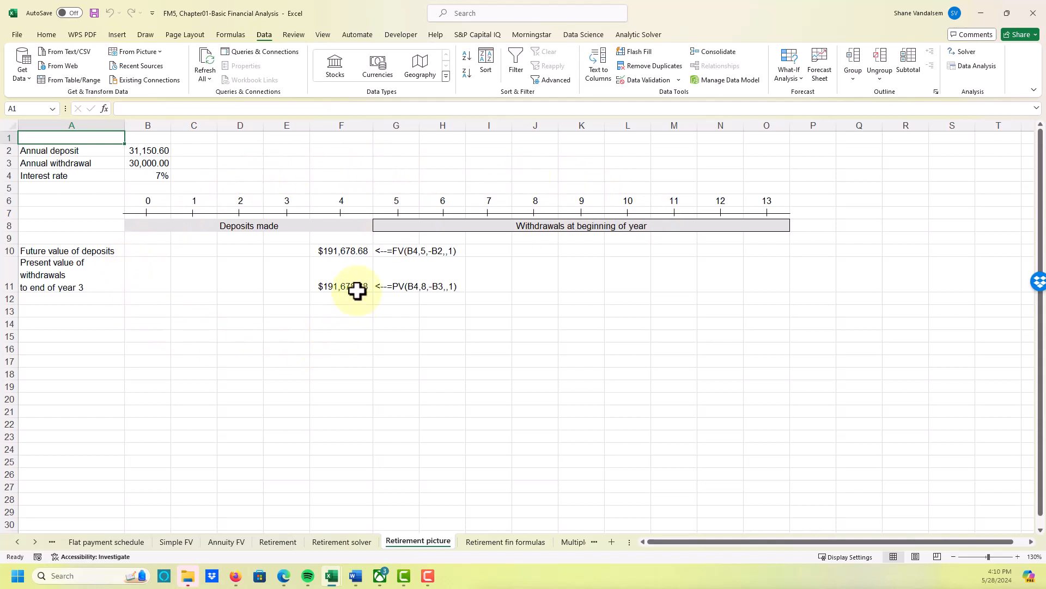
pyautogui.click(357, 282)
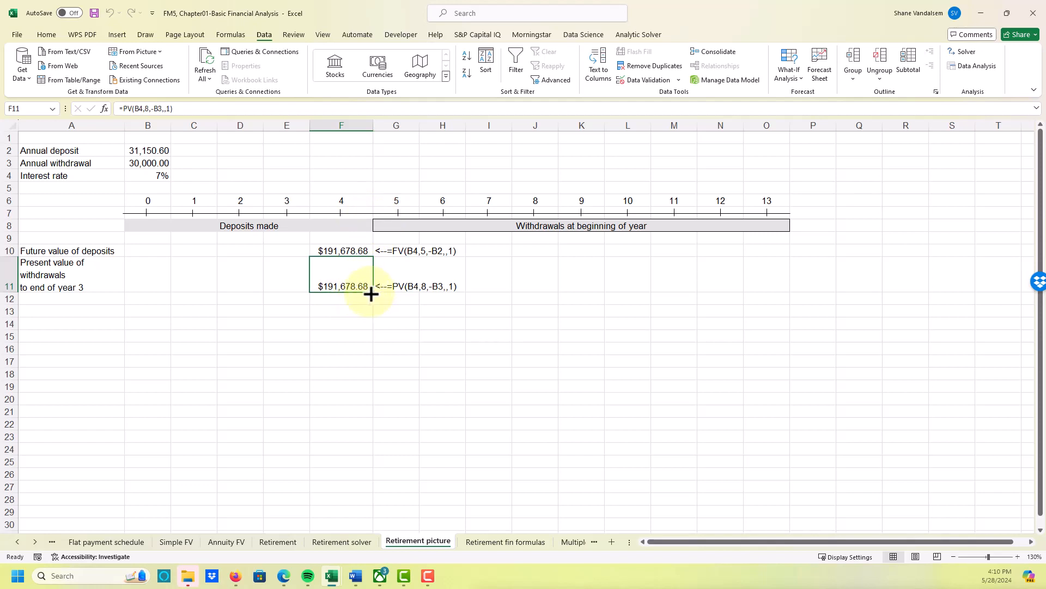
pyautogui.press('Delete')
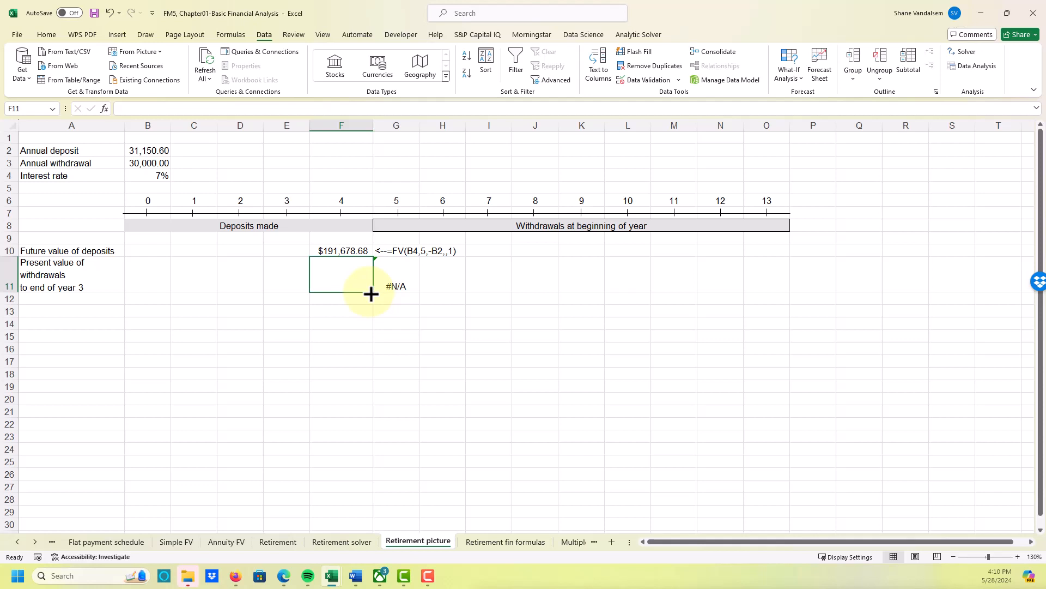
# - Calculate the present value of the withdrawals in F11 with =PV(B4,8,-30000,0,1)
pyautogui.write('=')
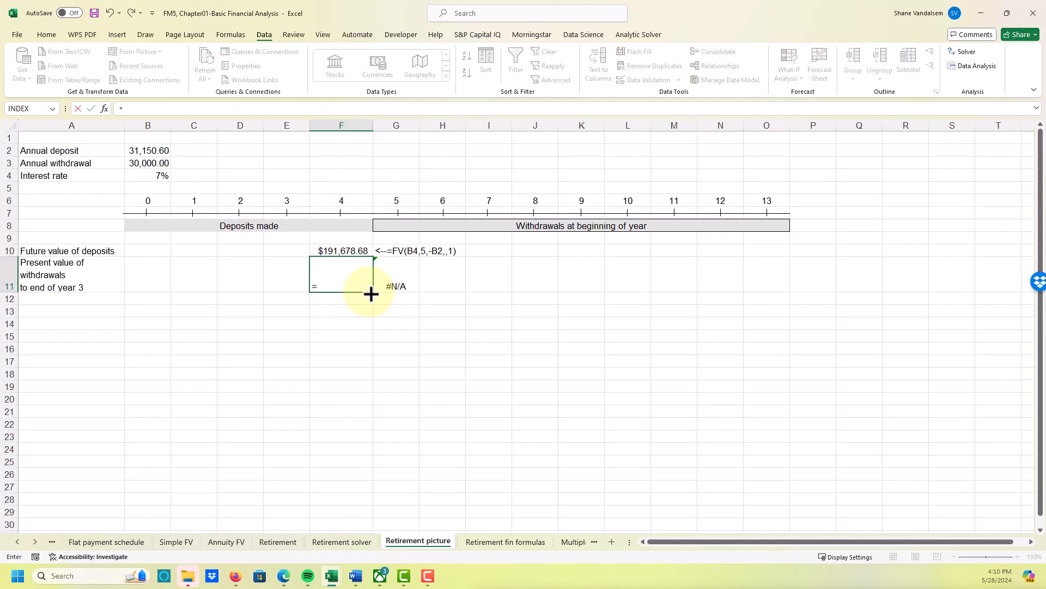
pyautogui.write('pv(')
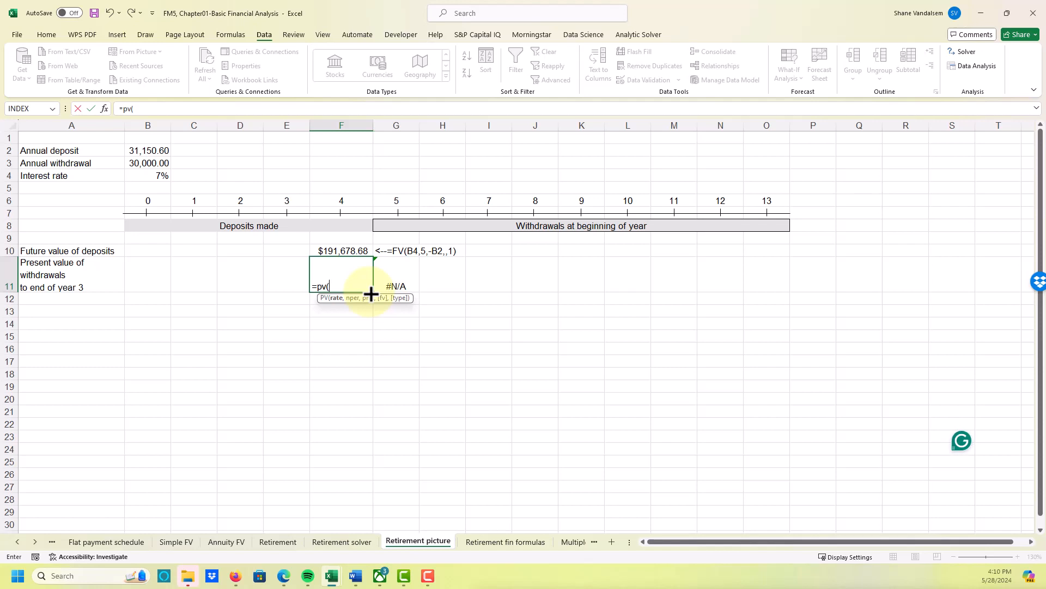
pyautogui.click(162, 175)
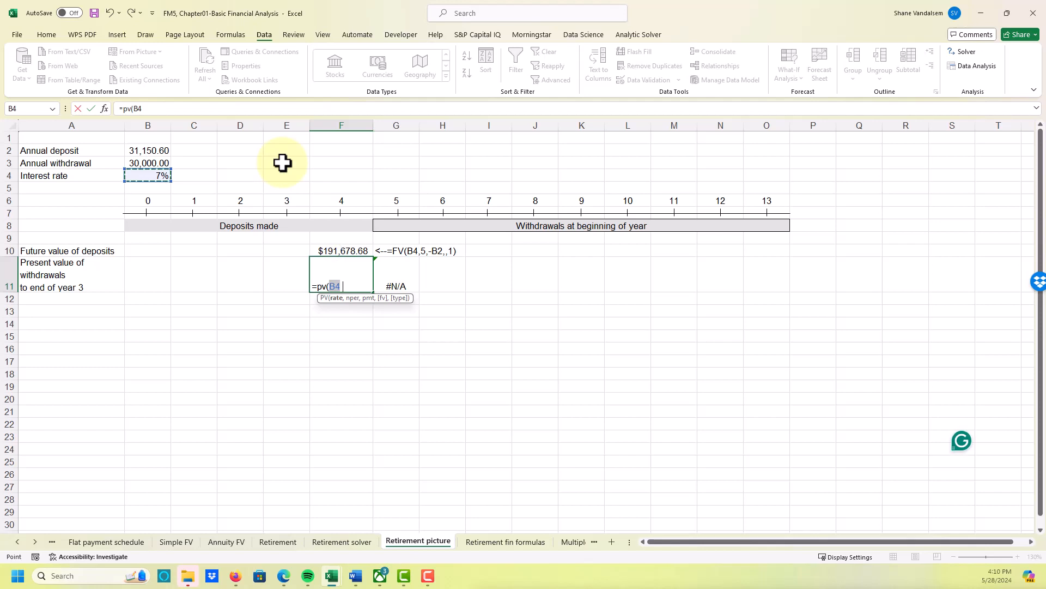
pyautogui.write(',')
pyautogui.write('8,')
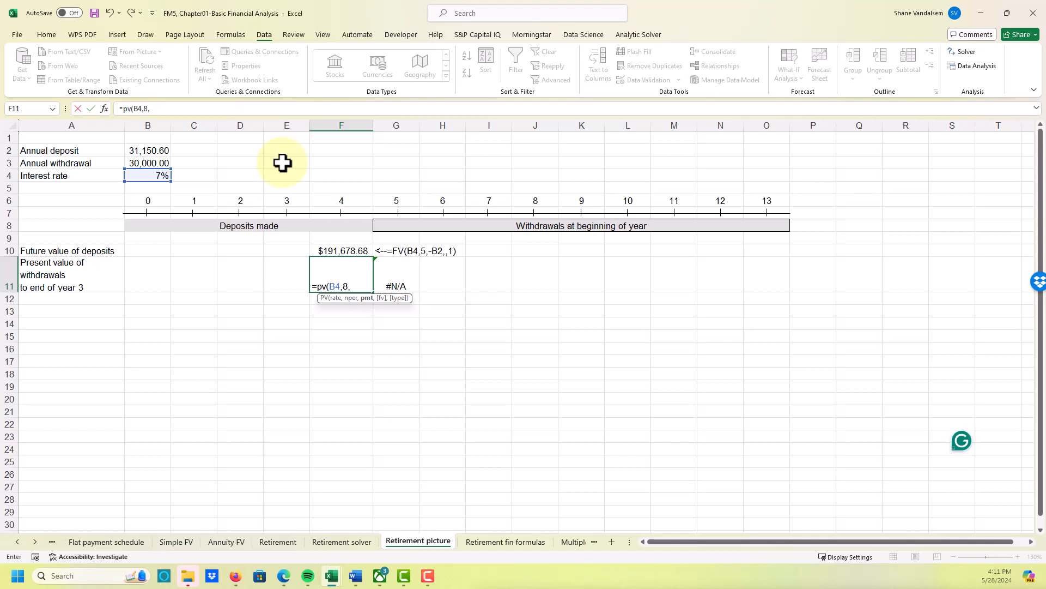
pyautogui.write('-30000,0')
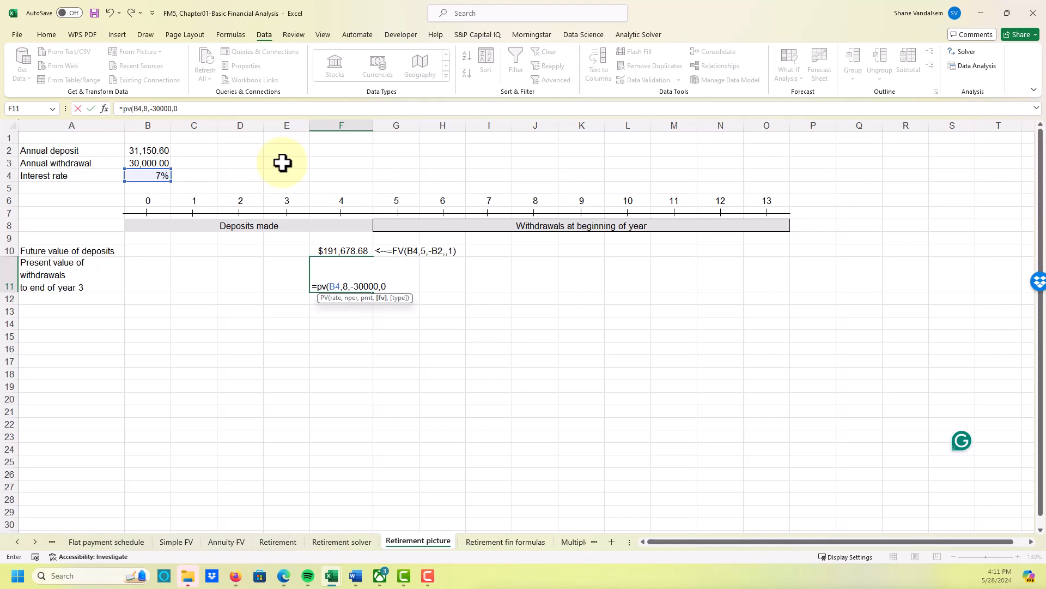
pyautogui.write(',')
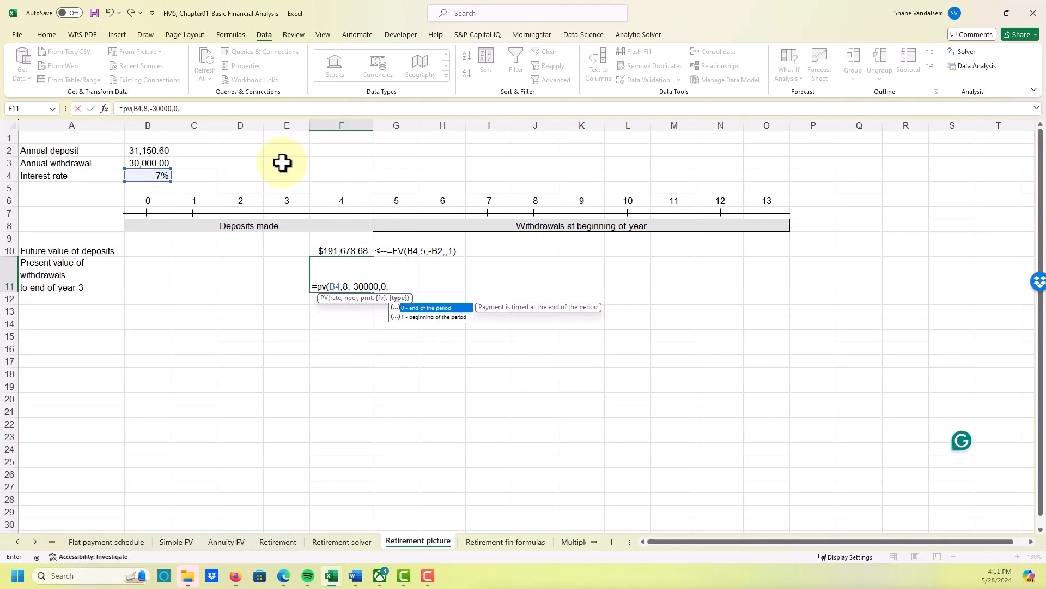
pyautogui.write('1')
pyautogui.write(')')
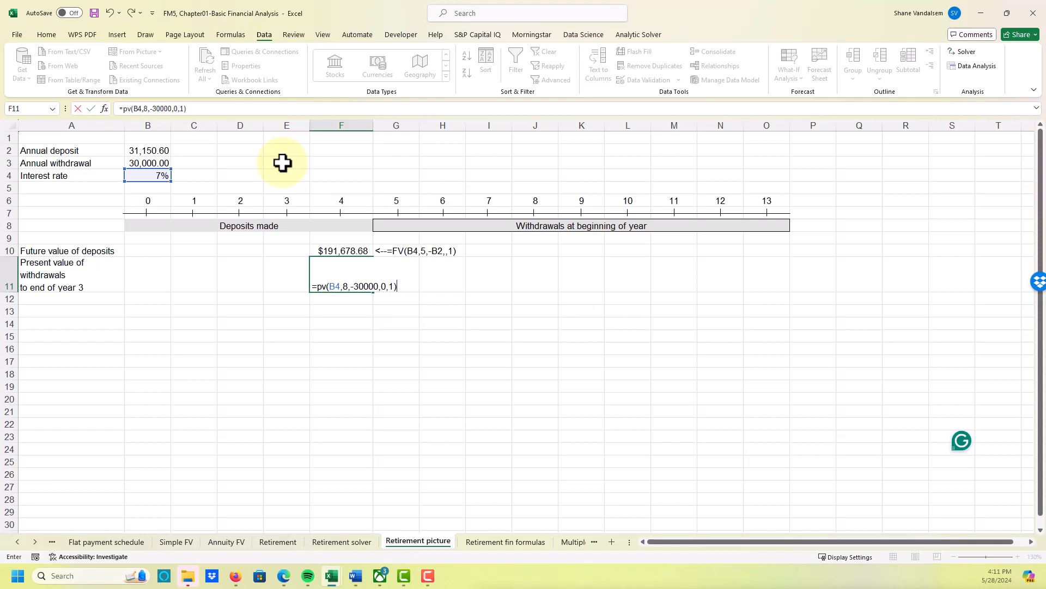
pyautogui.press('Return')
pyautogui.press('Up')
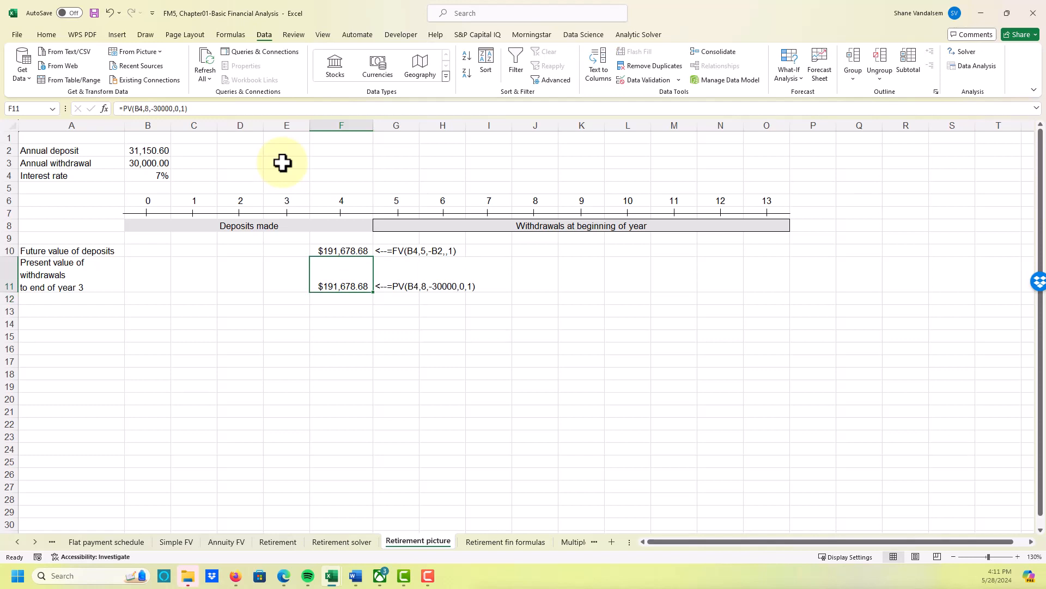
# - Clear the annual deposit cell B2, which is linked to the Retirement solver sheet
pyautogui.press('Up')
pyautogui.press('Up')
pyautogui.press('Up')
pyautogui.press('Up')
pyautogui.press('Up')
pyautogui.press('Up')
pyautogui.press('Up')
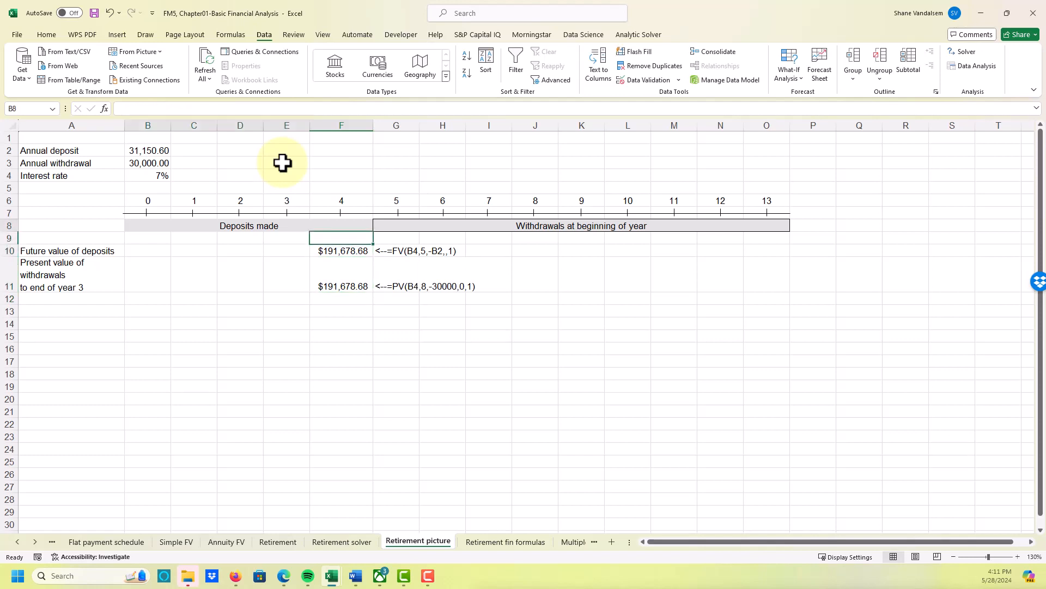
pyautogui.press('Left')
pyautogui.press('Left')
pyautogui.press('Left')
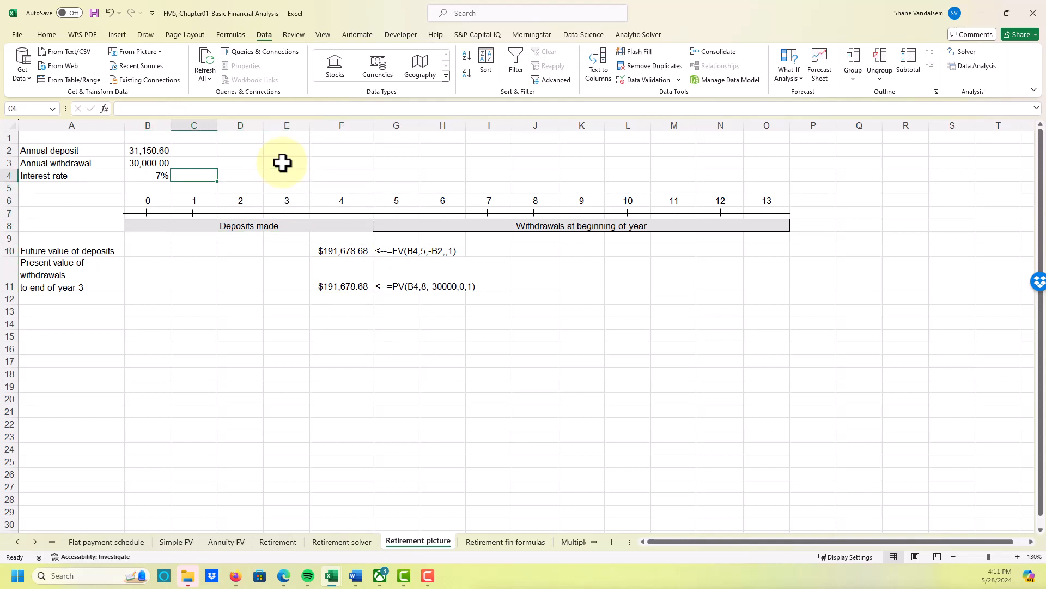
pyautogui.press('Down')
pyautogui.press('Down')
pyautogui.press('Up')
pyautogui.press('Up')
pyautogui.press('Up')
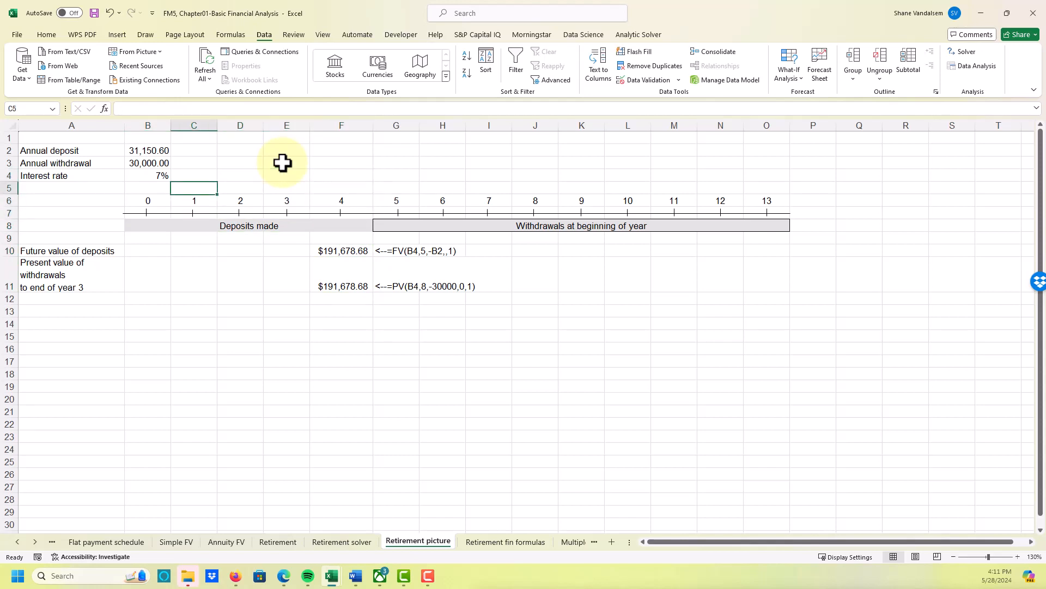
pyautogui.press('Left')
pyautogui.press('Up')
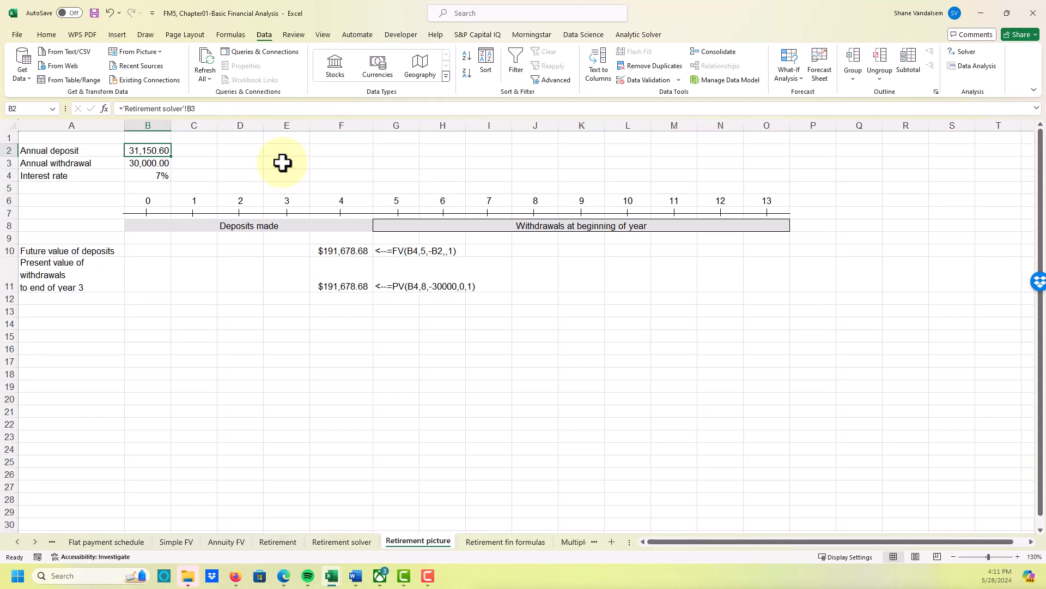
pyautogui.press('Delete')
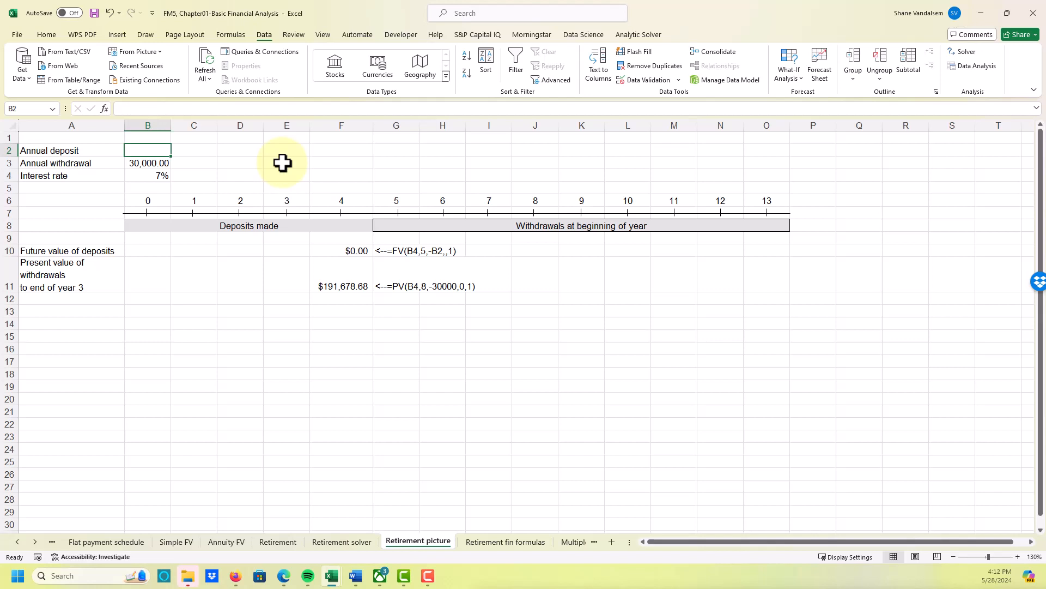
# - Calculate the annual deposit in B2 with =PMT(B4,5,0,F11,1) and check the entered formula
pyautogui.write('=p')
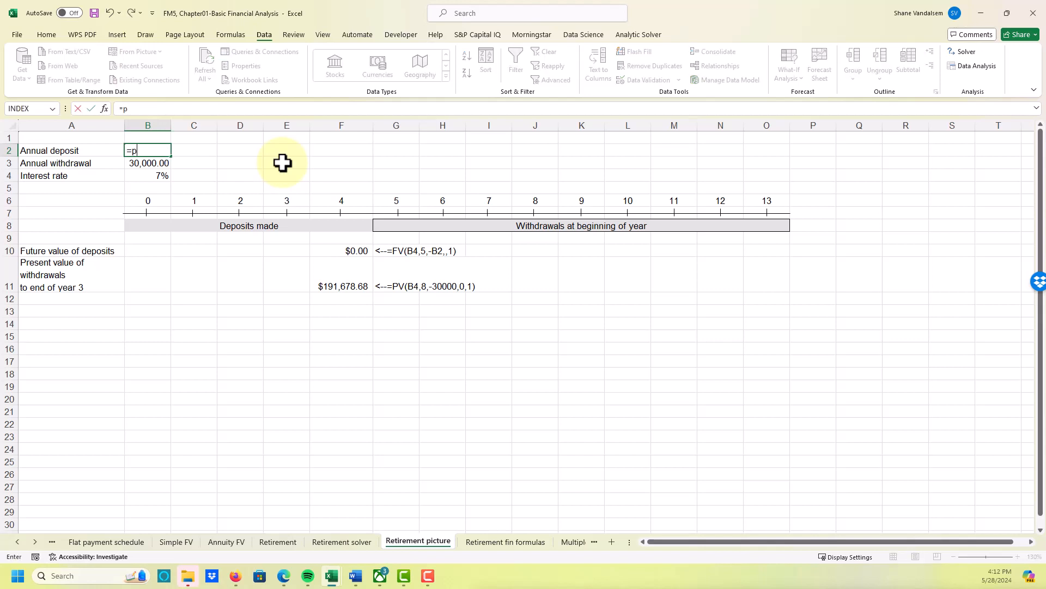
pyautogui.write('mt(')
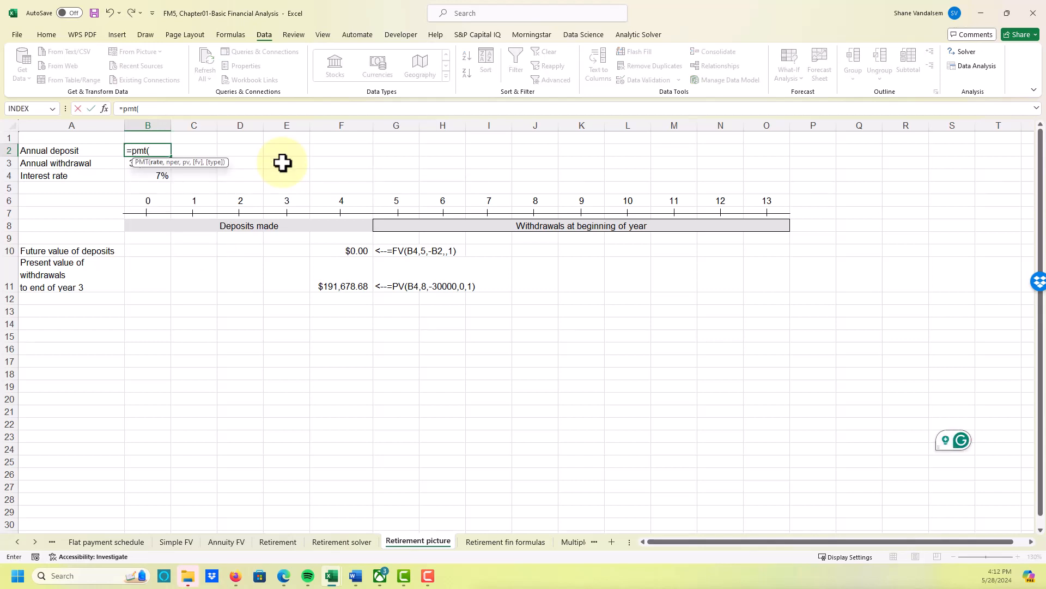
pyautogui.press('Down')
pyautogui.press('Down')
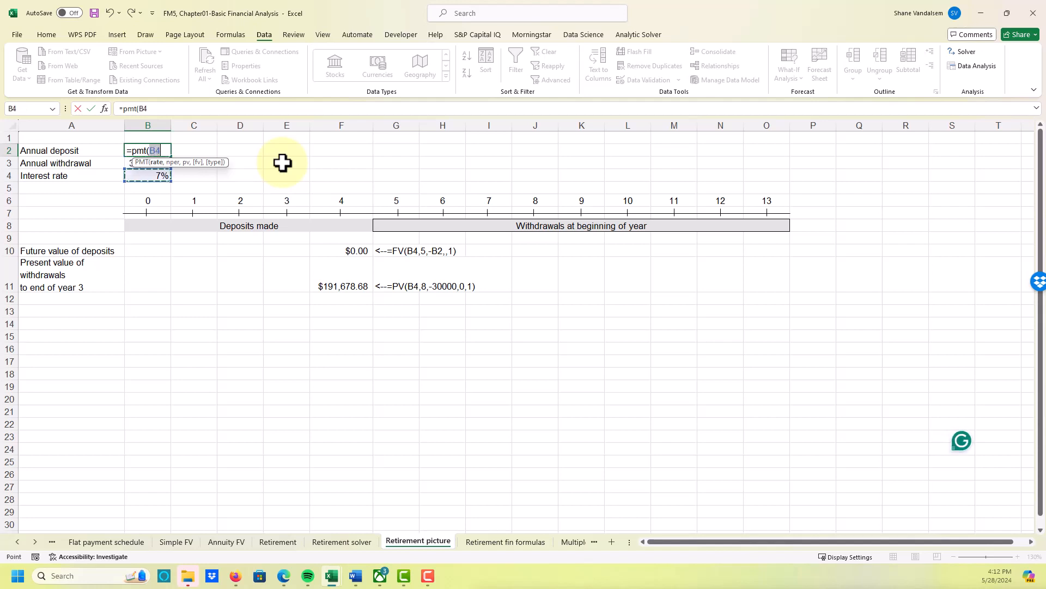
pyautogui.write(',5')
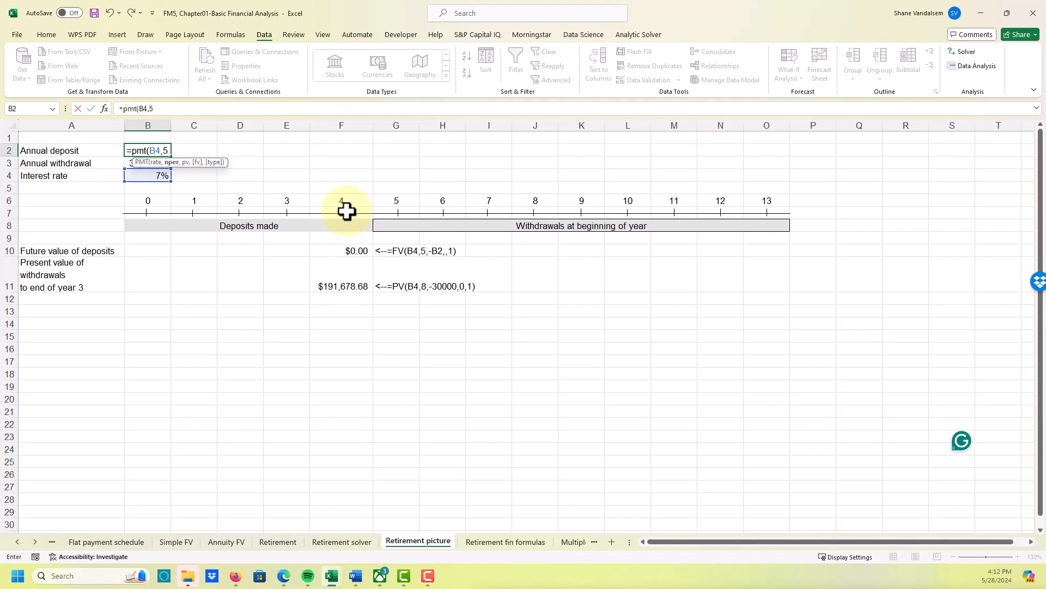
pyautogui.write(',0,')
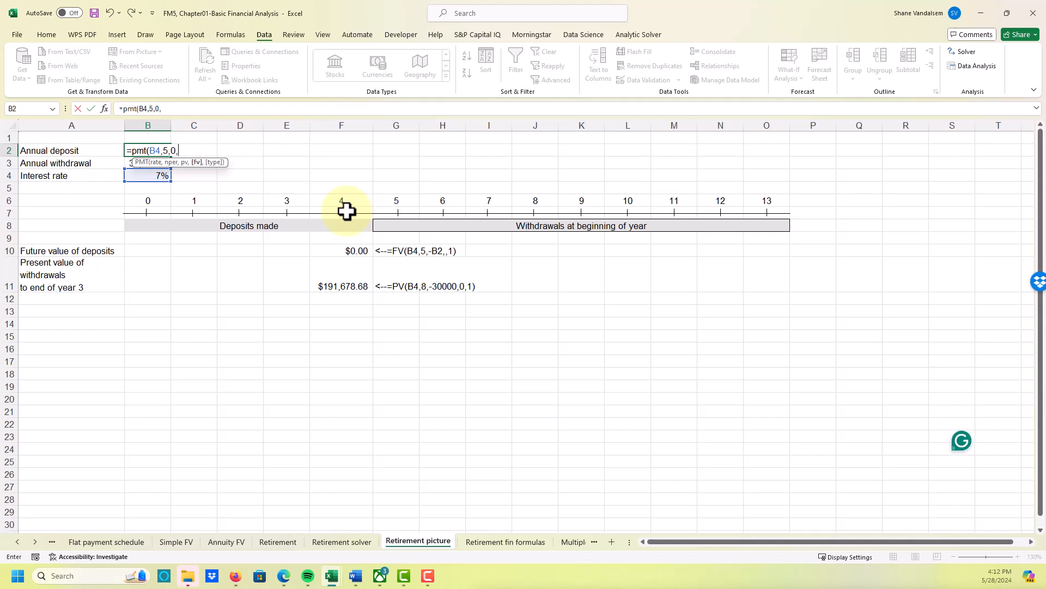
pyautogui.click(333, 287)
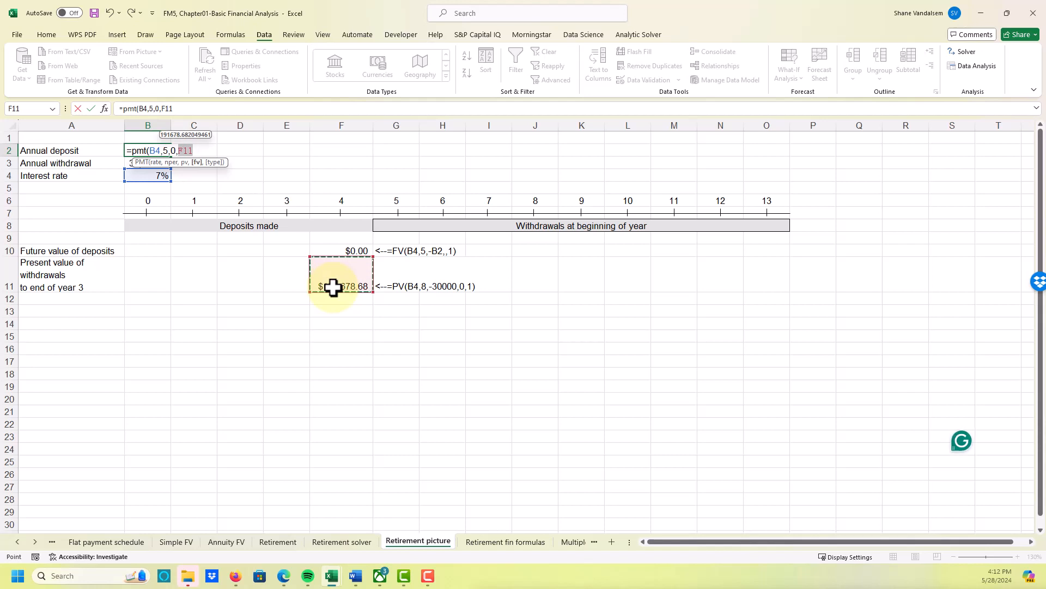
pyautogui.click(207, 148)
pyautogui.write(',')
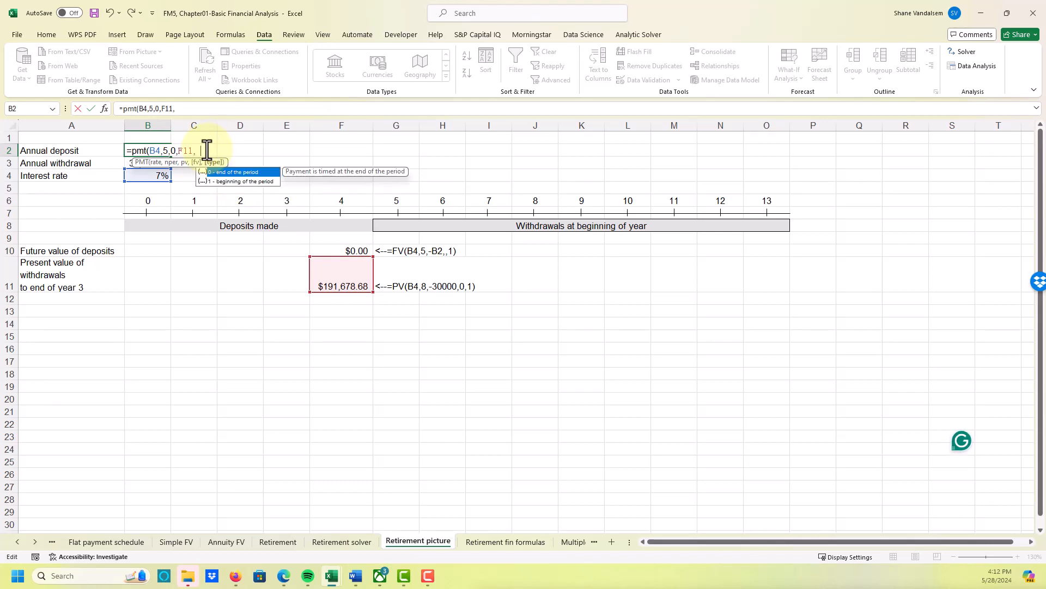
pyautogui.write('1)')
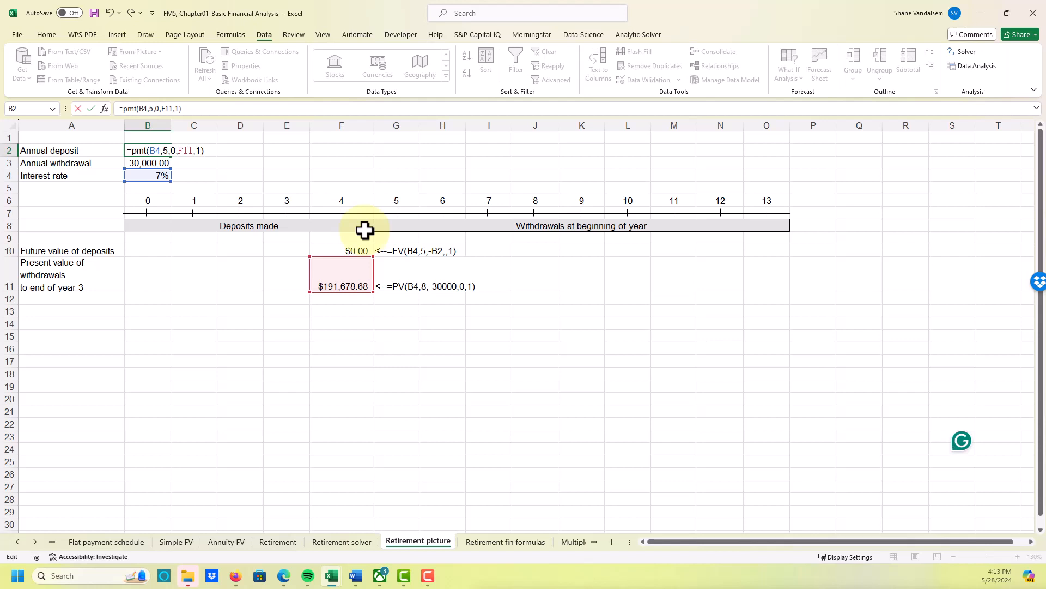
pyautogui.press('Return')
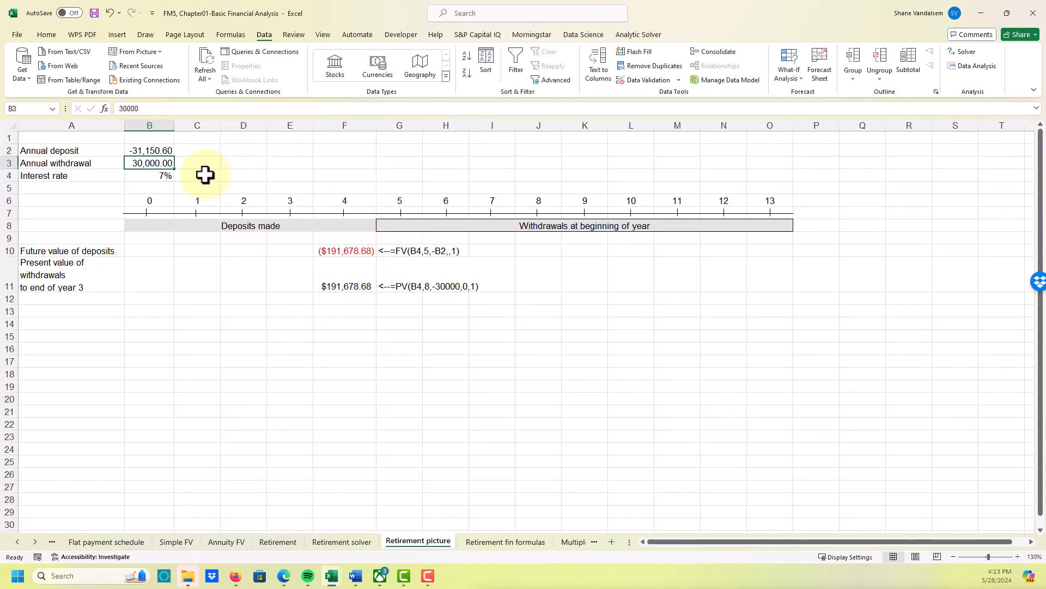
pyautogui.click(149, 148)
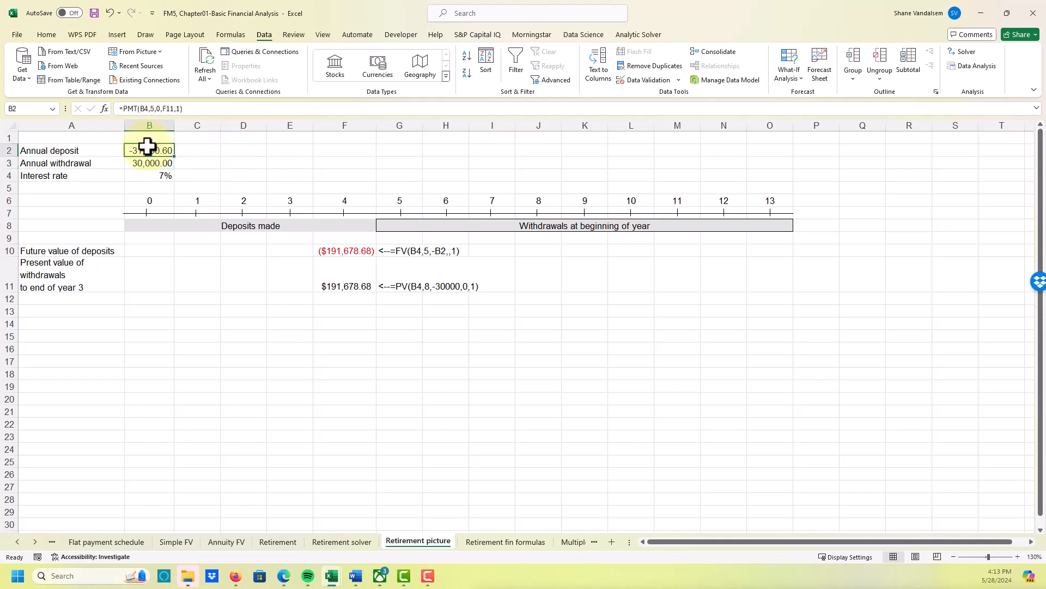
# - Negate the annual deposit formula in B2 so it reads =-PMT(B4,5,0,F11,1), and check the entered formula
pyautogui.click(122, 109)
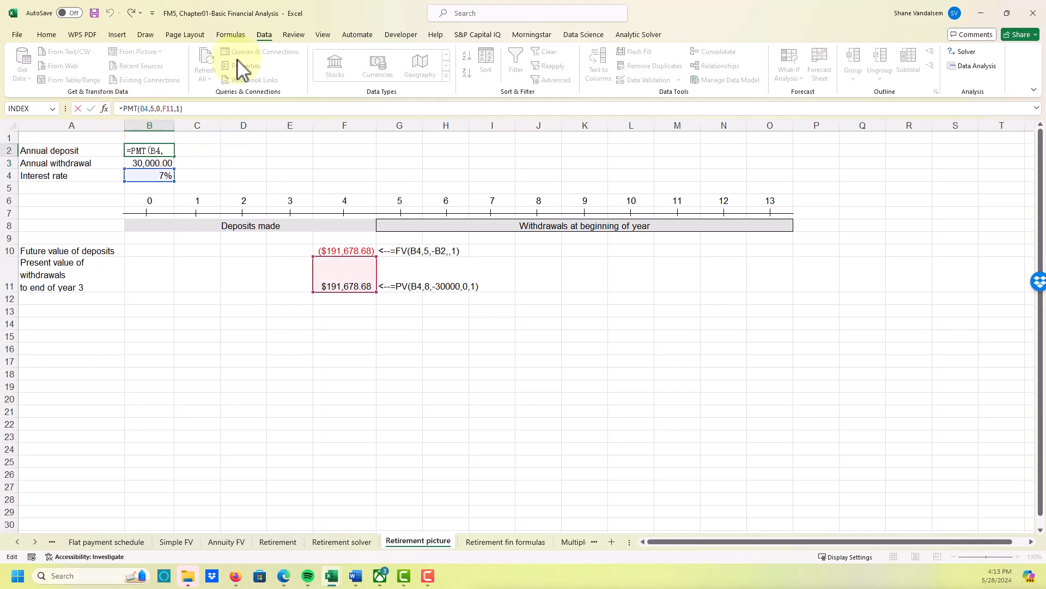
pyautogui.write('-')
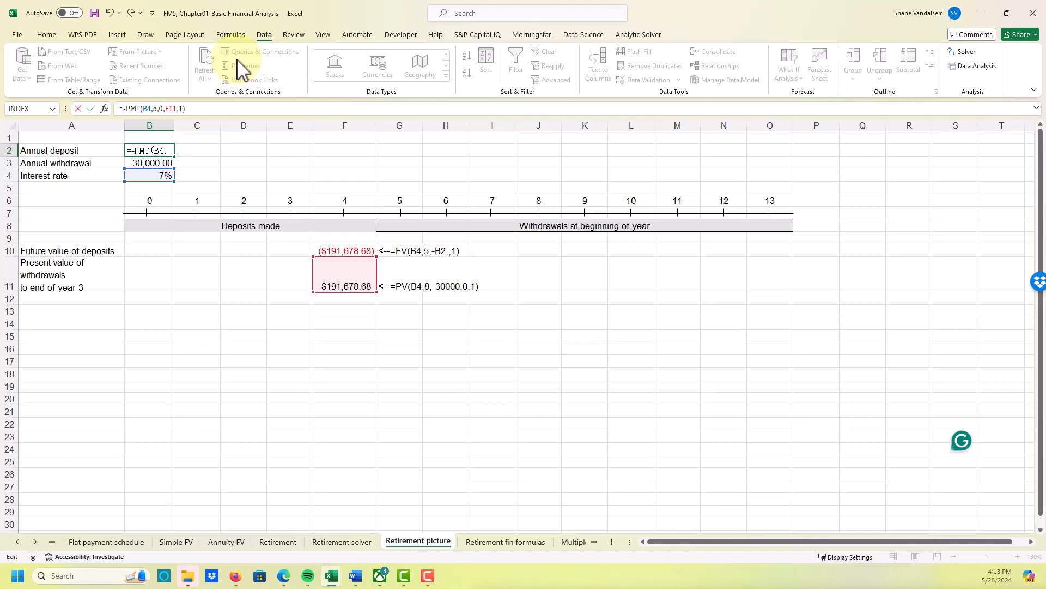
pyautogui.press('Return')
pyautogui.press('Down')
pyautogui.press('Up')
pyautogui.press('Up')
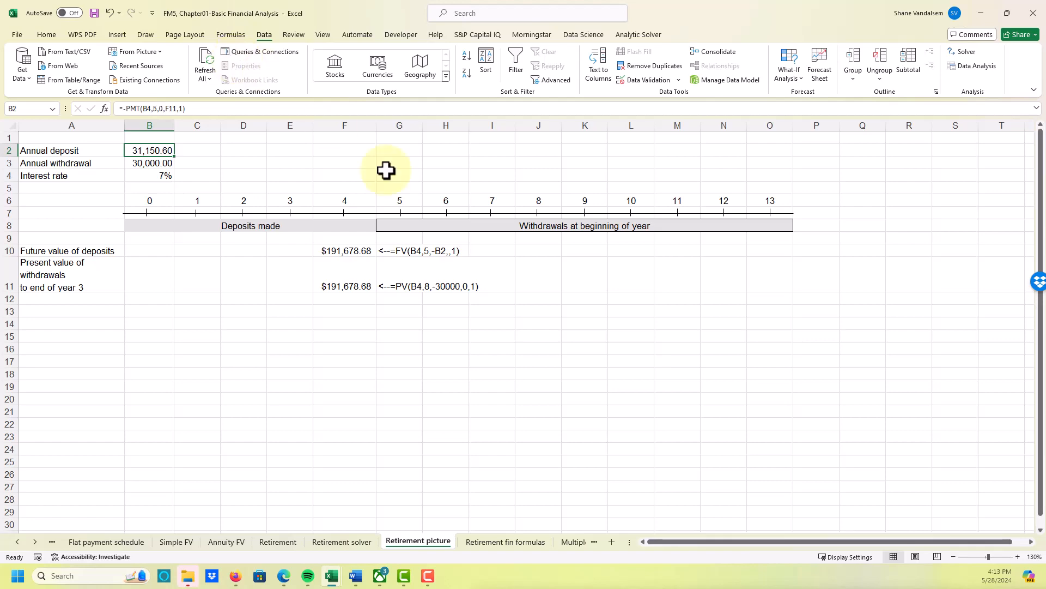
# - Open the Retirement fin formulas sheet and select the present value of withdrawals cell B6
pyautogui.click(502, 543)
pyautogui.click(476, 427)
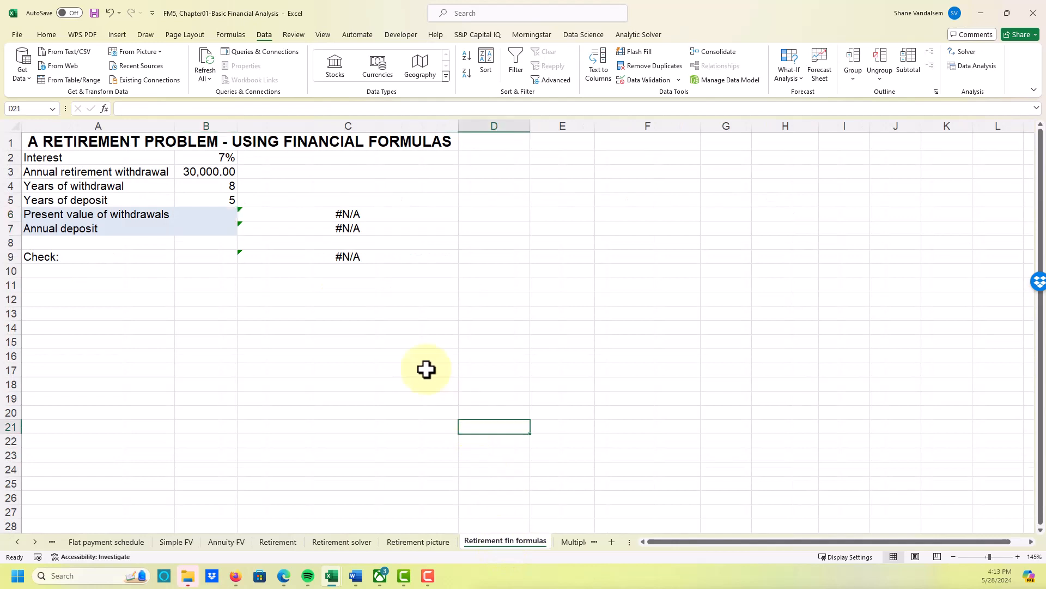
pyautogui.click(327, 341)
pyautogui.click(322, 314)
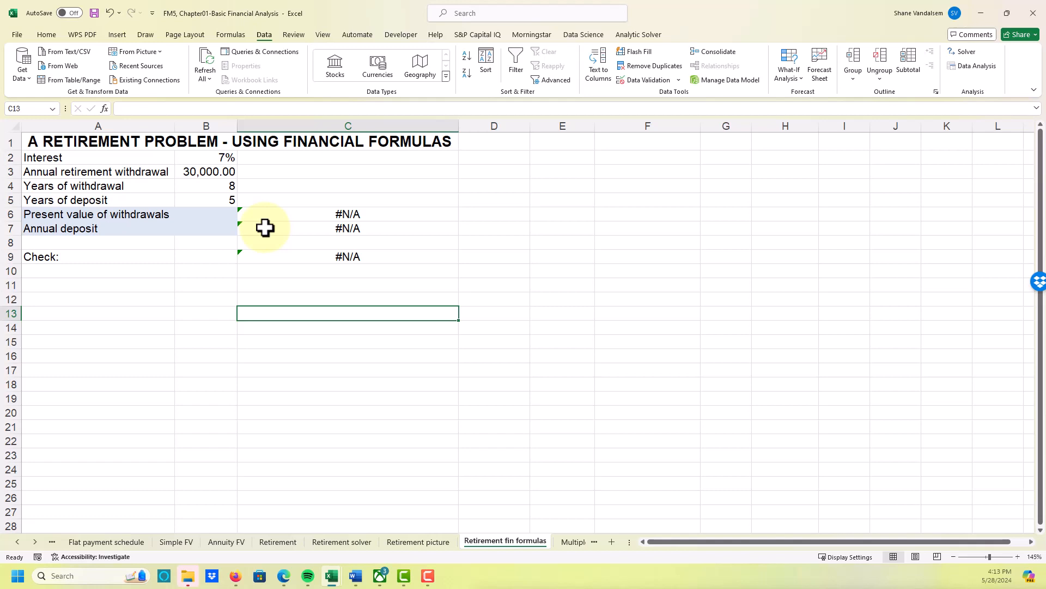
pyautogui.press('Up')
pyautogui.press('Up')
pyautogui.press('Up')
pyautogui.press('Up')
pyautogui.press('Up')
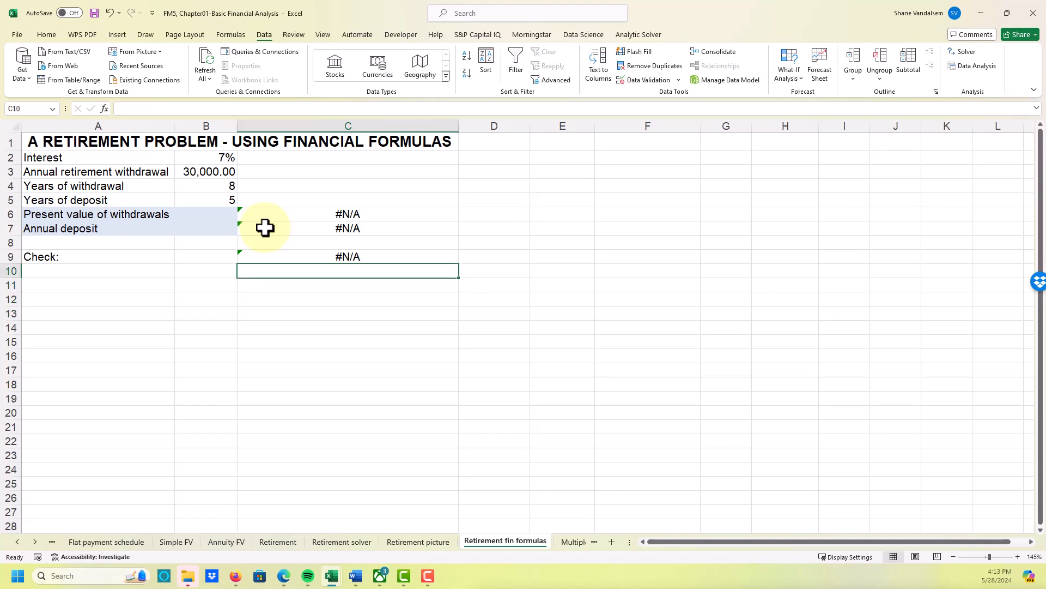
pyautogui.press('Left')
pyautogui.press('Up')
pyautogui.press('Up')
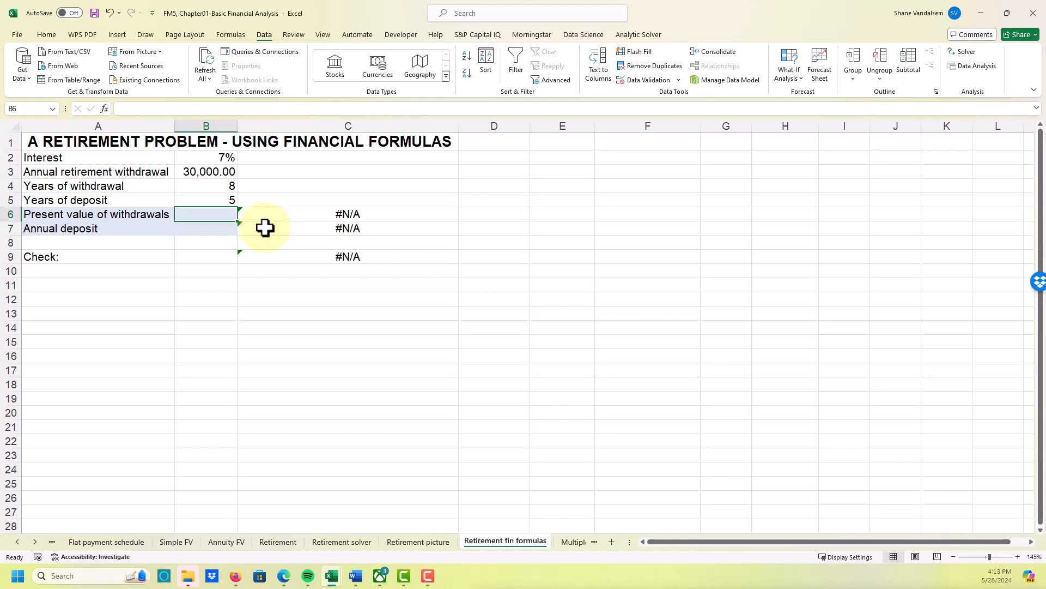
# - Calculate the present value of withdrawals in B6 with =PV(B2,B4,-B3,0,1)
pyautogui.write('=')
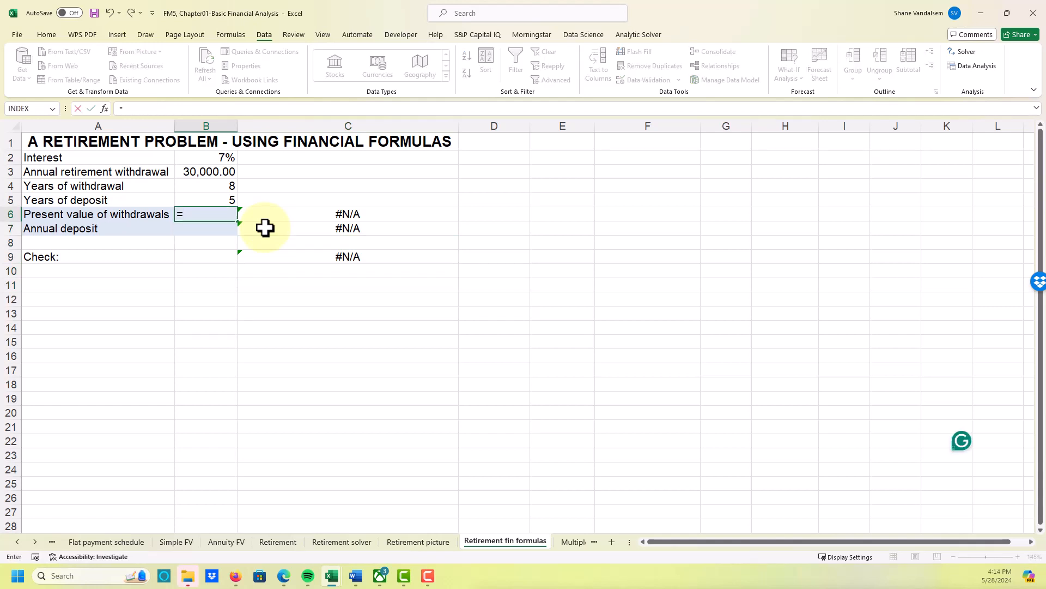
pyautogui.write('pv(')
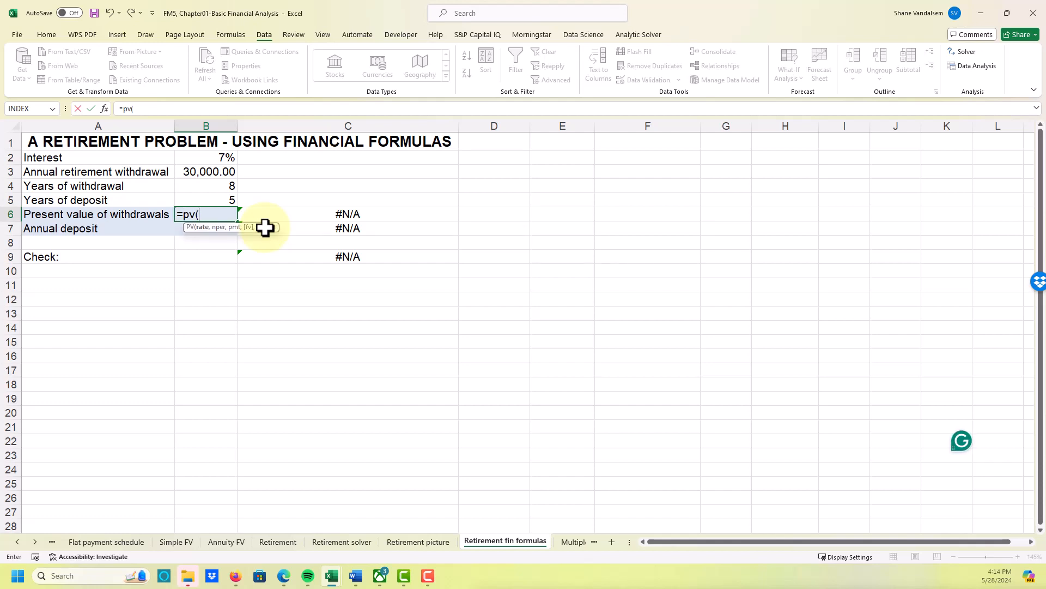
pyautogui.press('Up')
pyautogui.press('Up')
pyautogui.press('Up')
pyautogui.press('Up')
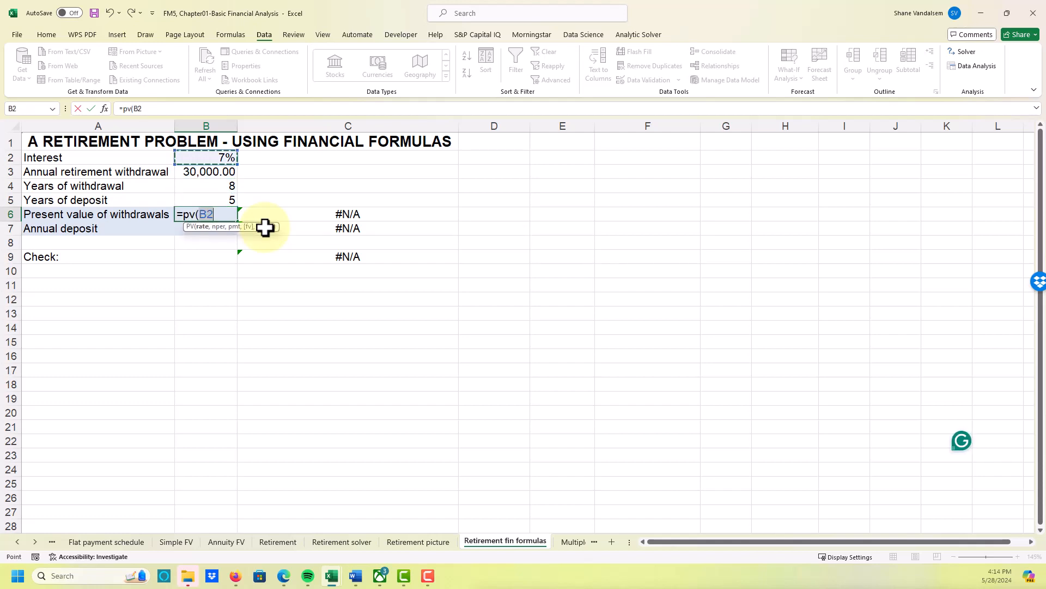
pyautogui.write(',')
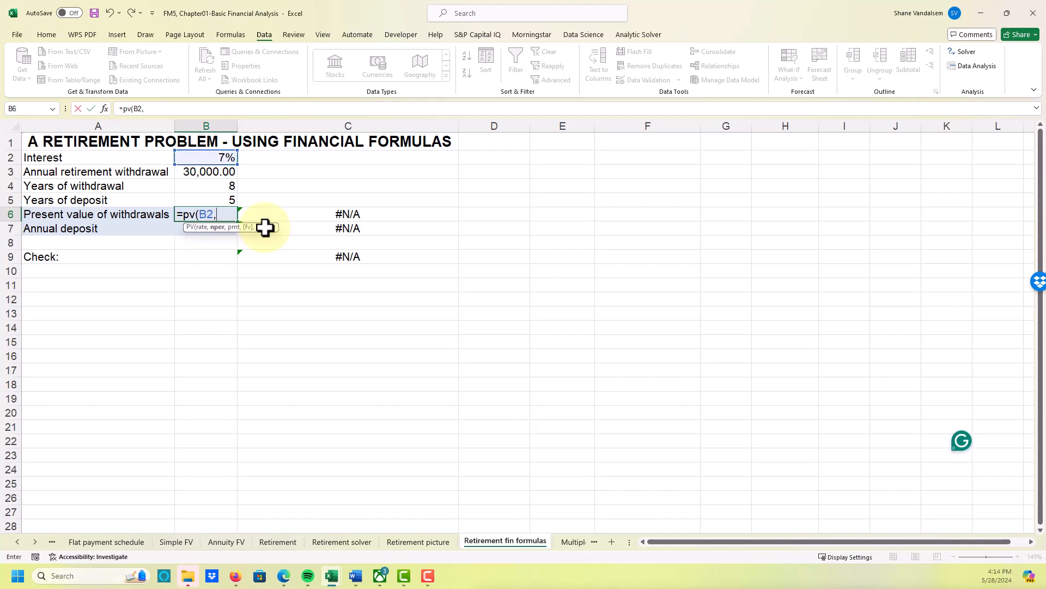
pyautogui.press('Up')
pyautogui.press('Up')
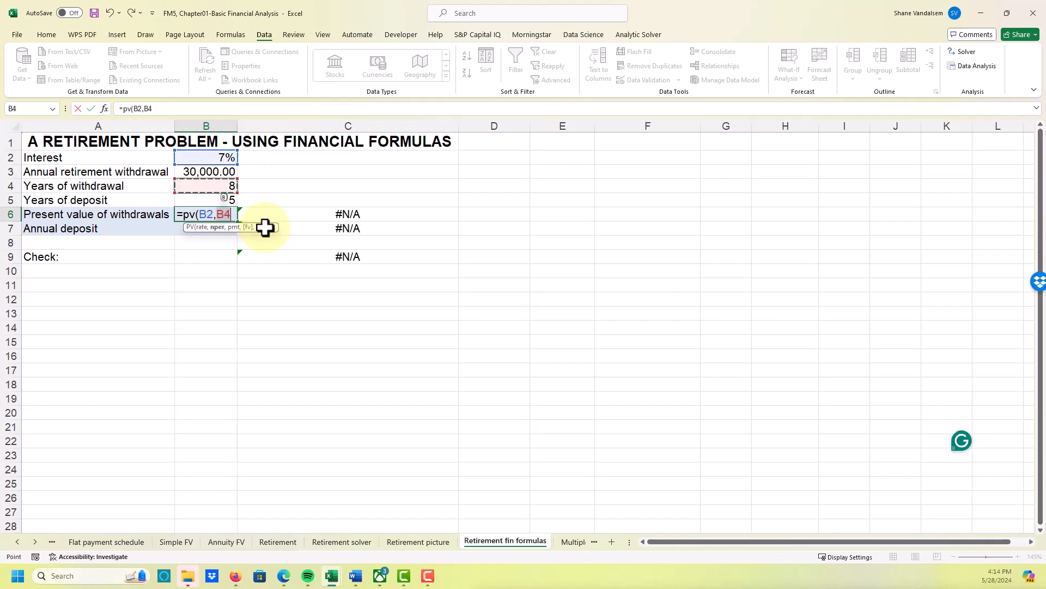
pyautogui.write(',')
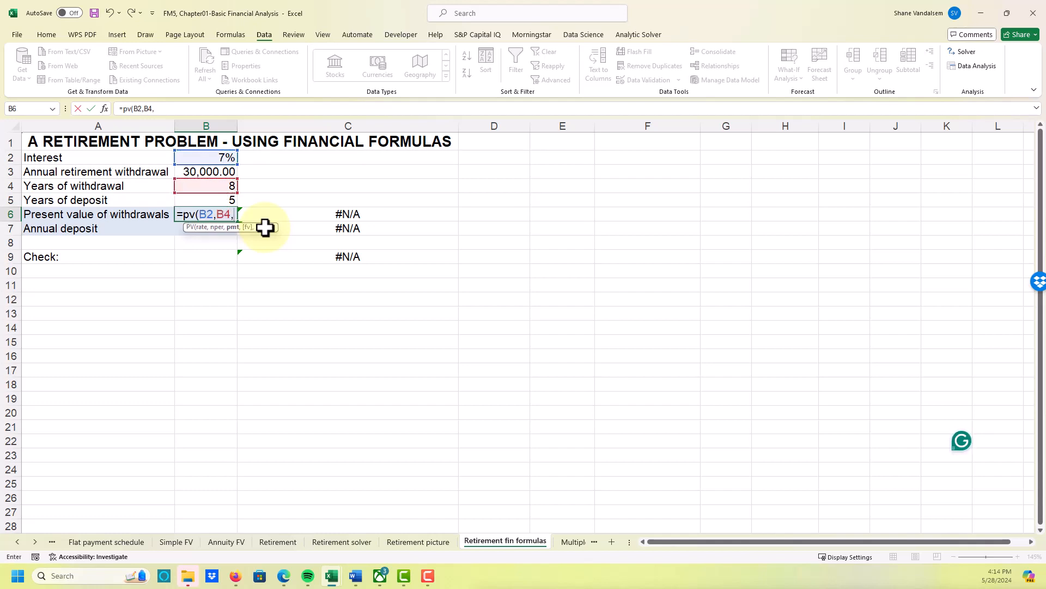
pyautogui.write('-')
pyautogui.press('Up')
pyautogui.press('Up')
pyautogui.press('Up')
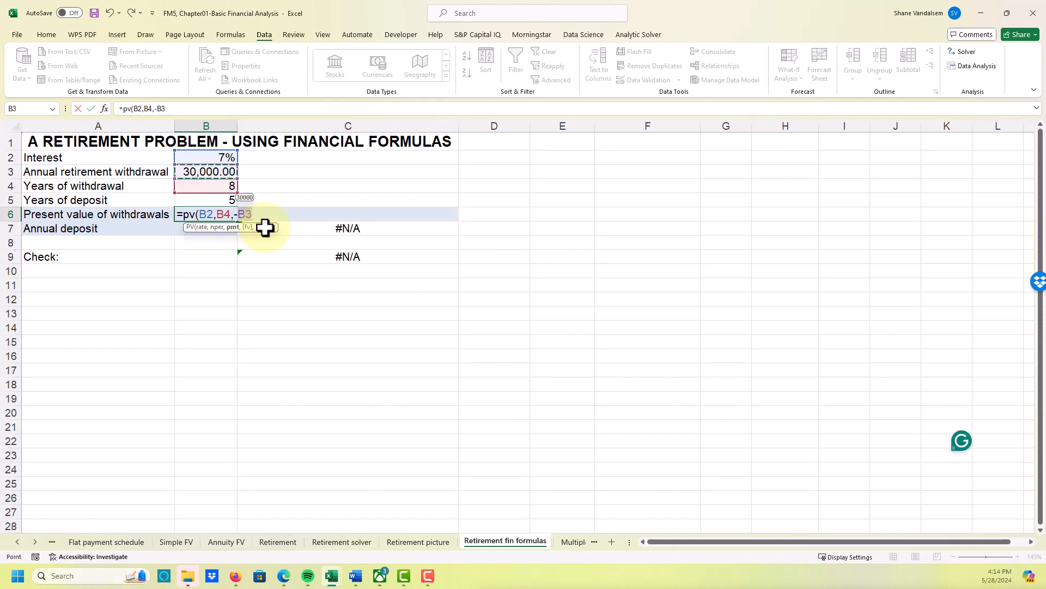
pyautogui.write(',')
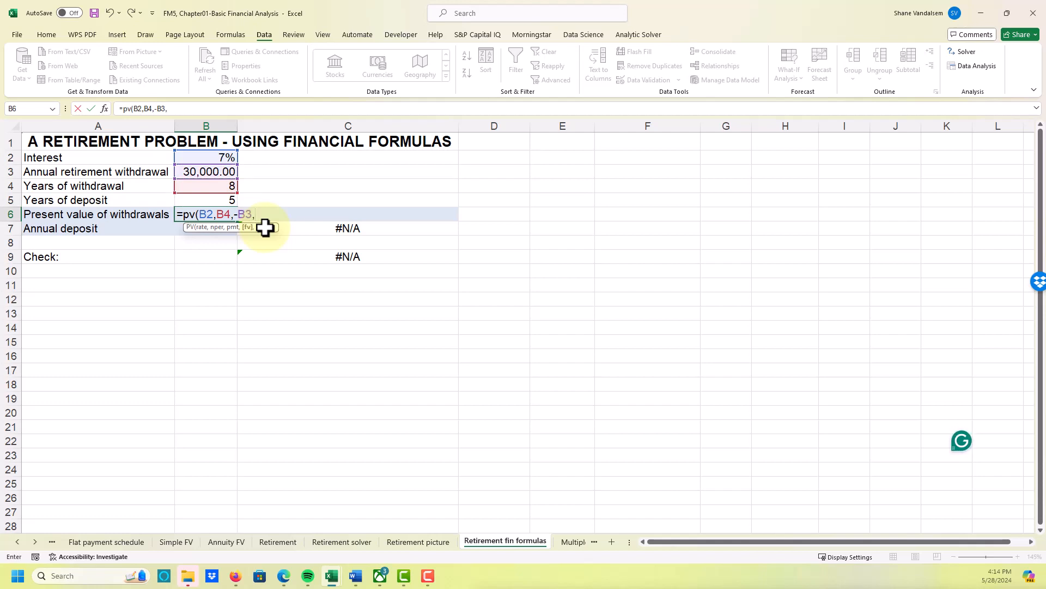
pyautogui.write('1')
pyautogui.press('BackSpace')
pyautogui.write('0,1)')
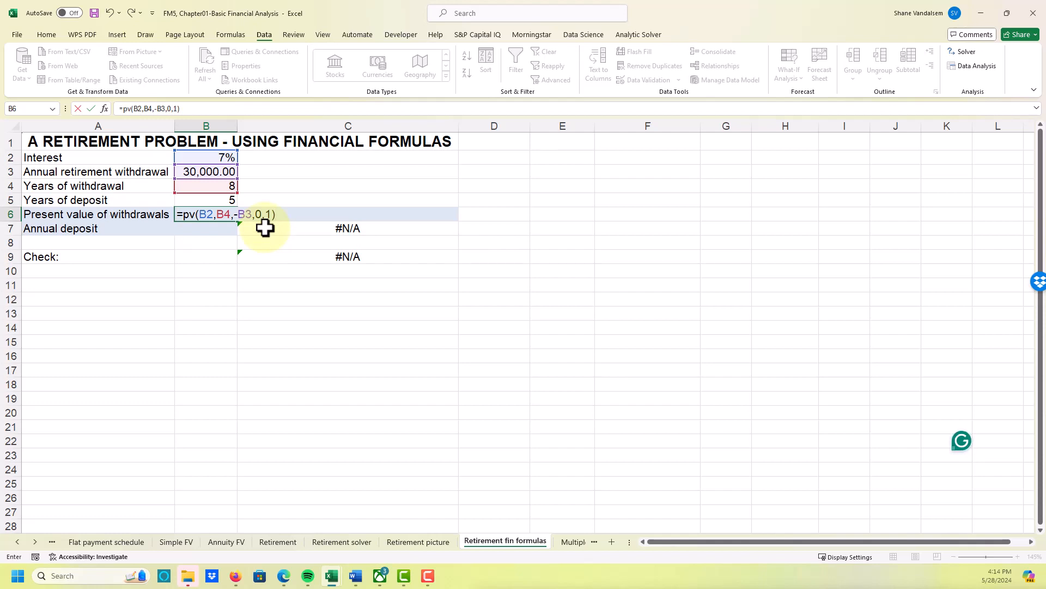
pyautogui.press('Return')
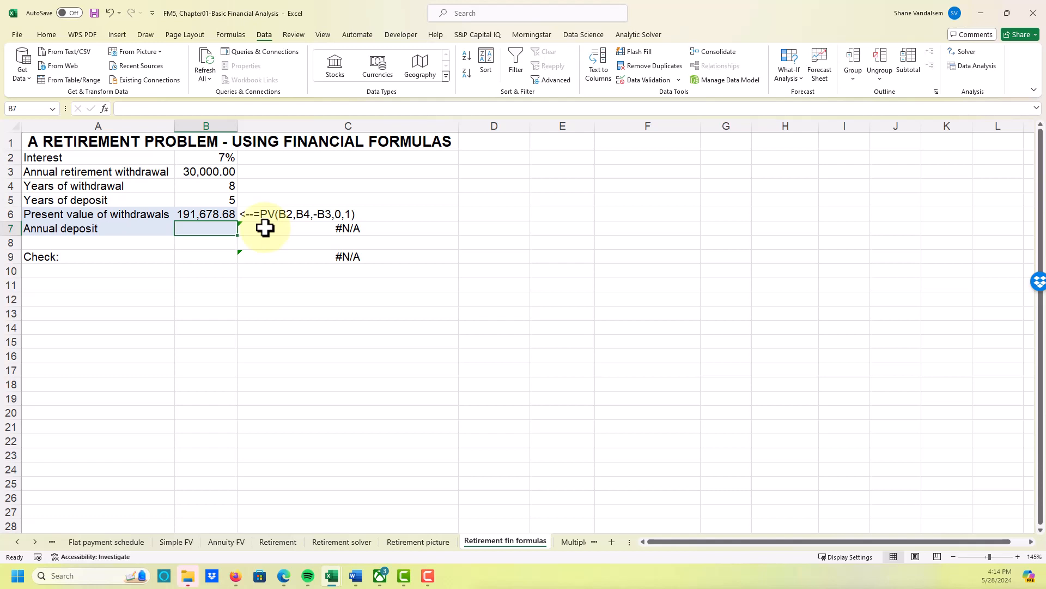
# - Calculate the annual deposit in B7 with =PMT(B2,B5,0,-B6,1), keeping the cell selected
pyautogui.write('=pmt(')
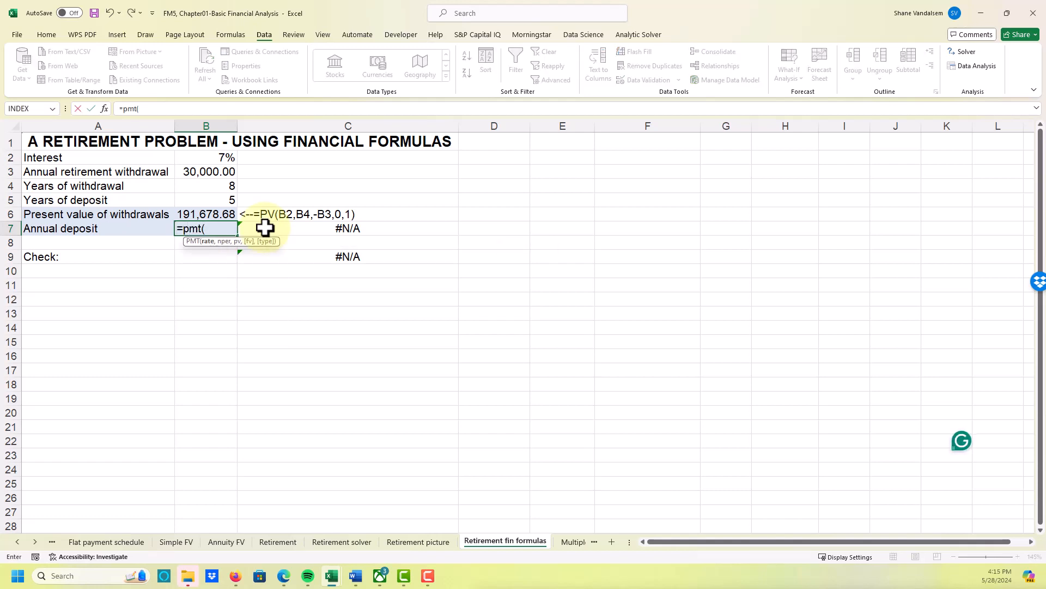
pyautogui.press('Up')
pyautogui.press('Up')
pyautogui.press('Up')
pyautogui.press('Up')
pyautogui.press('Up')
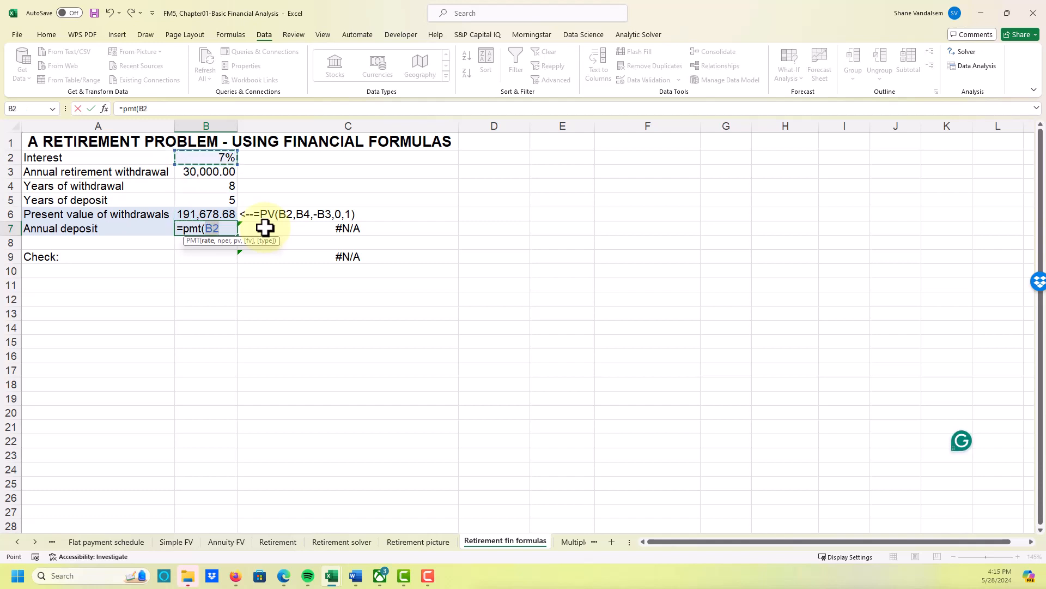
pyautogui.write(',')
pyautogui.press('Up')
pyautogui.press('Up')
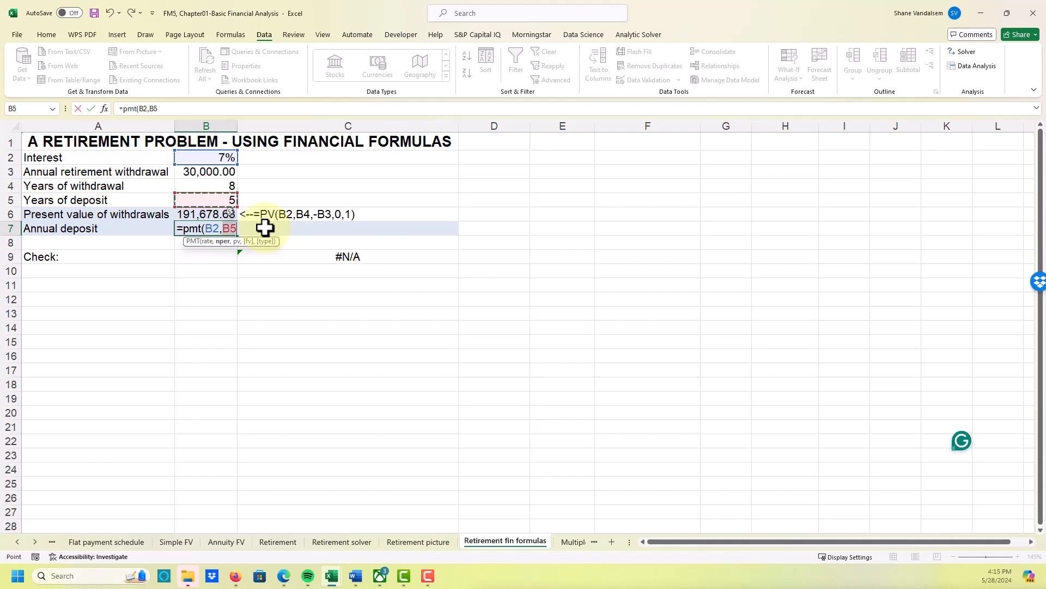
pyautogui.write(',')
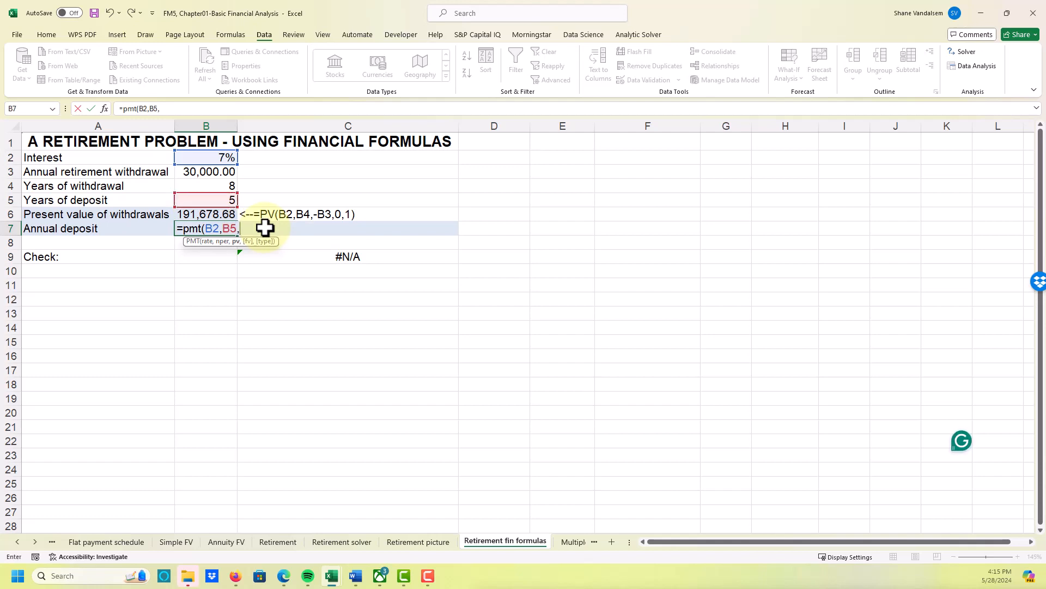
pyautogui.write('0,-')
pyautogui.press('Up')
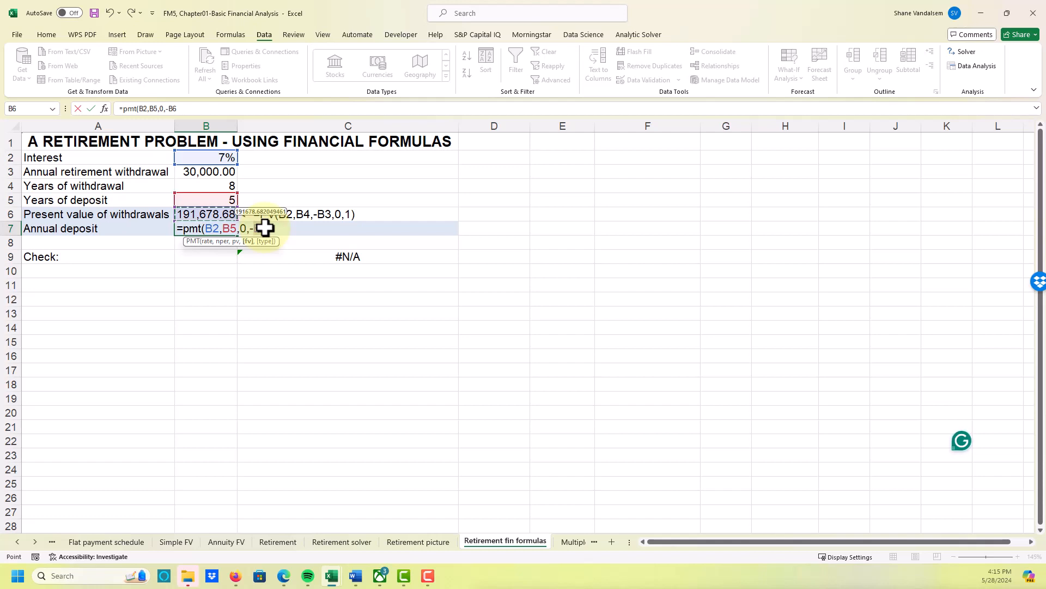
pyautogui.write(',')
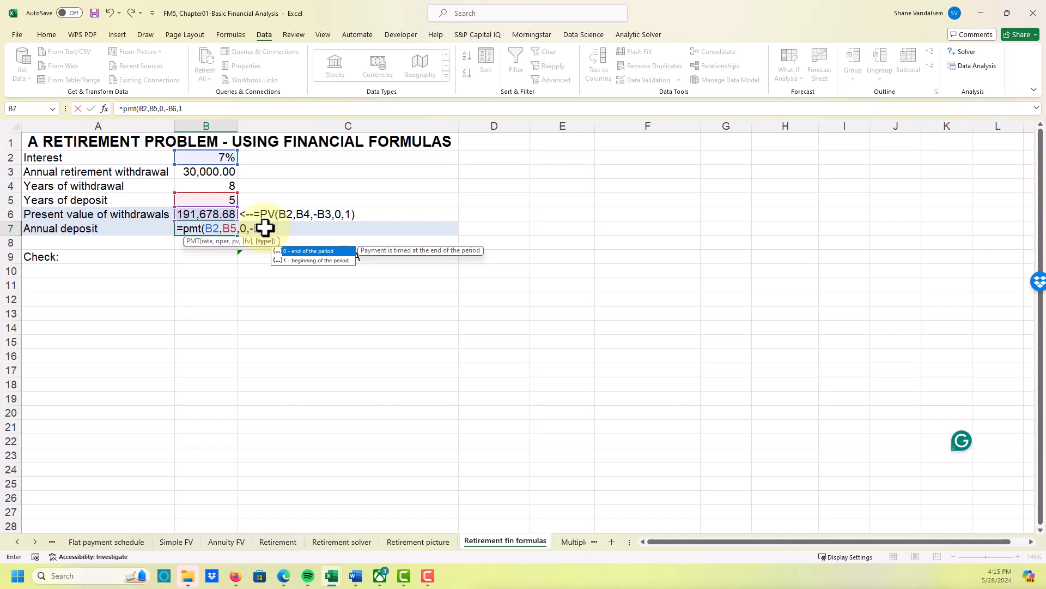
pyautogui.write(')')
pyautogui.hotkey('ctrl', 'Return')
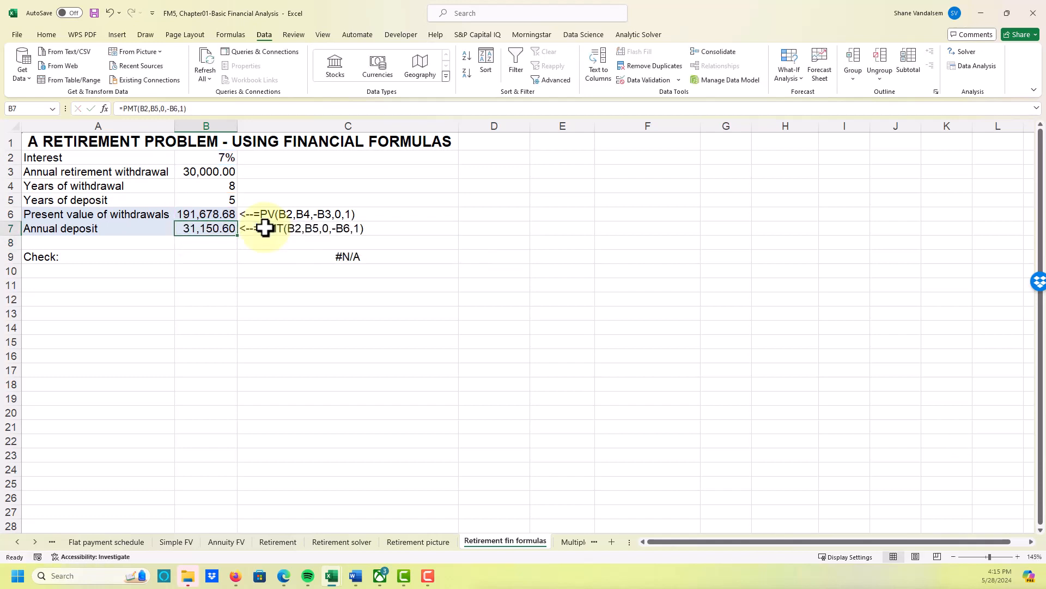